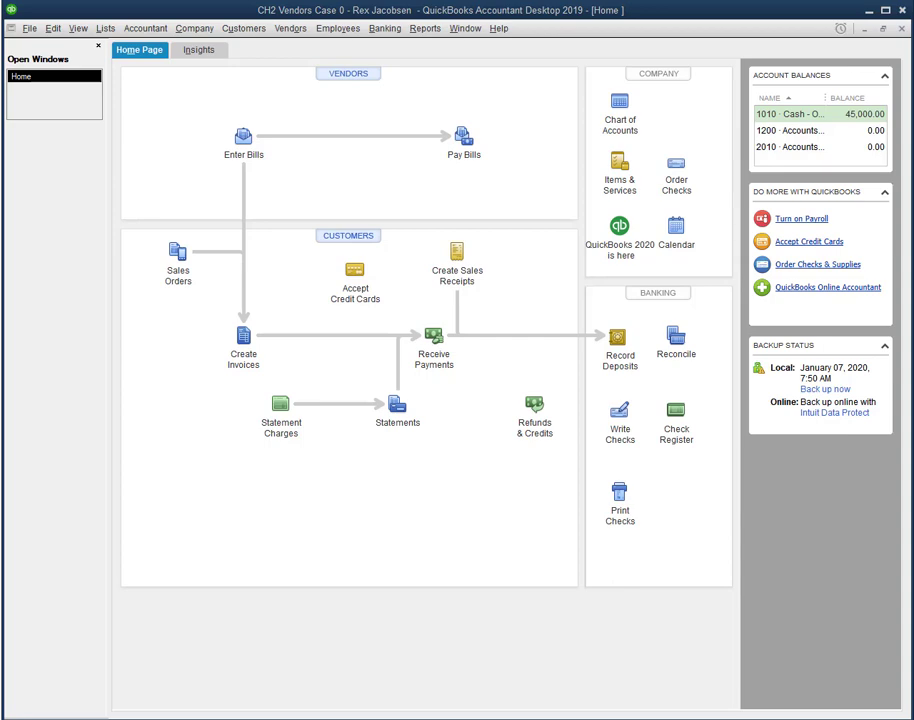
# Read the Feb. 1, 2019 transaction and the note on the Special Journals concept alongside the home page.
pyautogui.moveTo(427, 718); pyautogui.dragTo(478, 253)
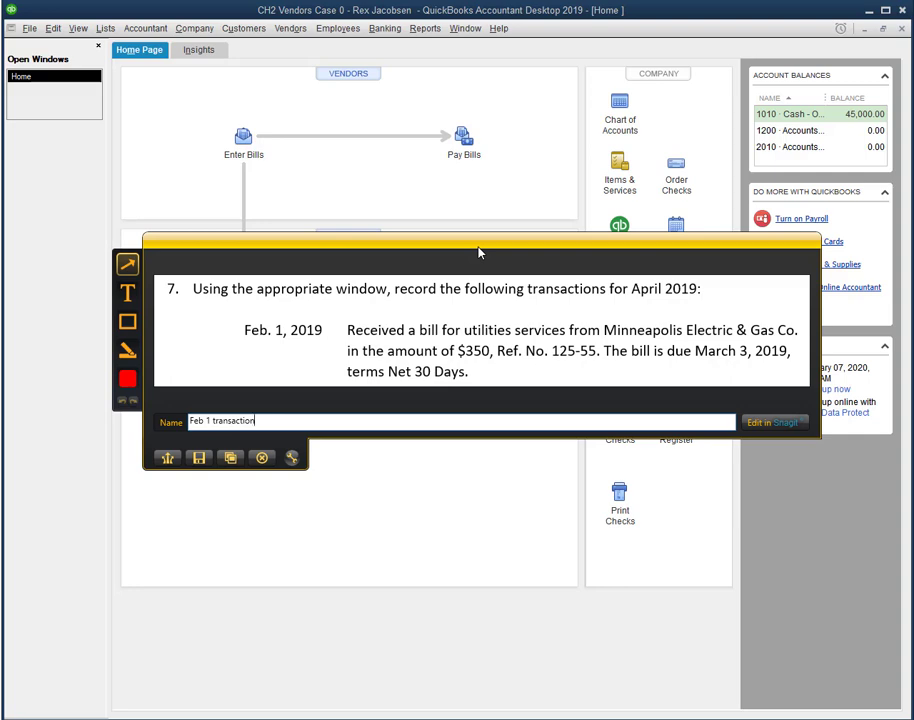
pyautogui.moveTo(478, 253); pyautogui.dragTo(516, 718)
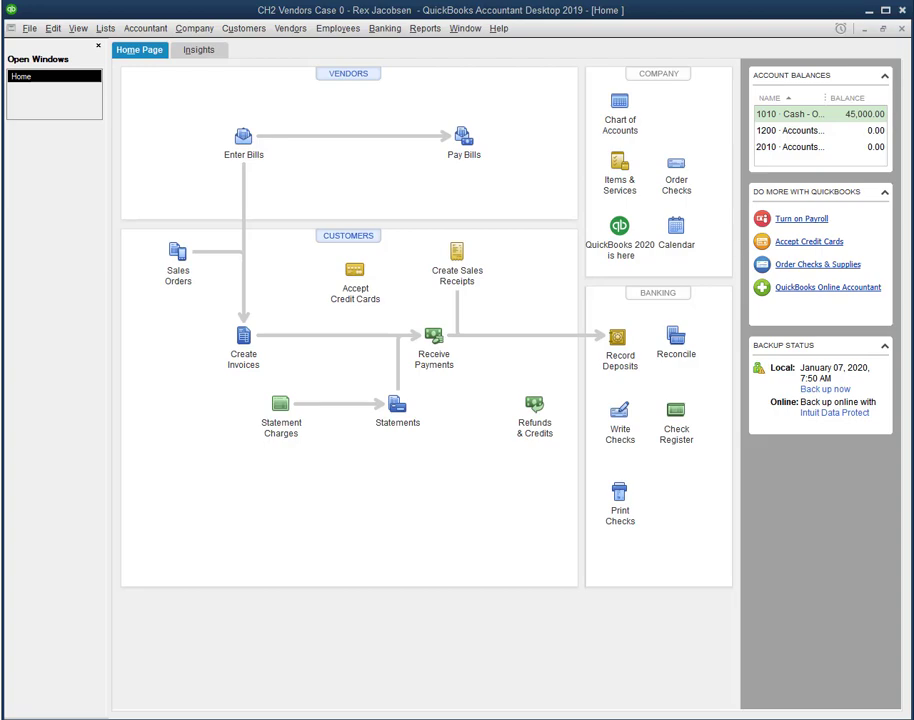
pyautogui.moveTo(438, 718)
pyautogui.mouseDown()
pyautogui.moveTo(591, 429)
pyautogui.moveTo(642, 183)
pyautogui.moveTo(657, 29)
pyautogui.moveTo(642, 0)
pyautogui.moveTo(601, 25)
pyautogui.moveTo(480, 500)
pyautogui.moveTo(452, 719)
pyautogui.mouseUp()
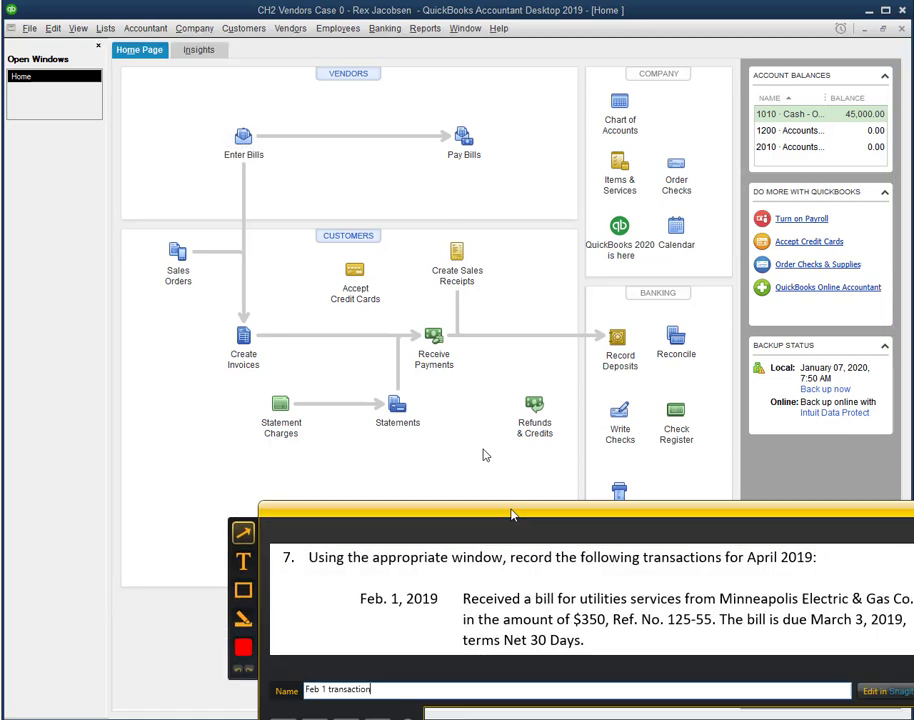
pyautogui.moveTo(487, 514); pyautogui.dragTo(716, 715)
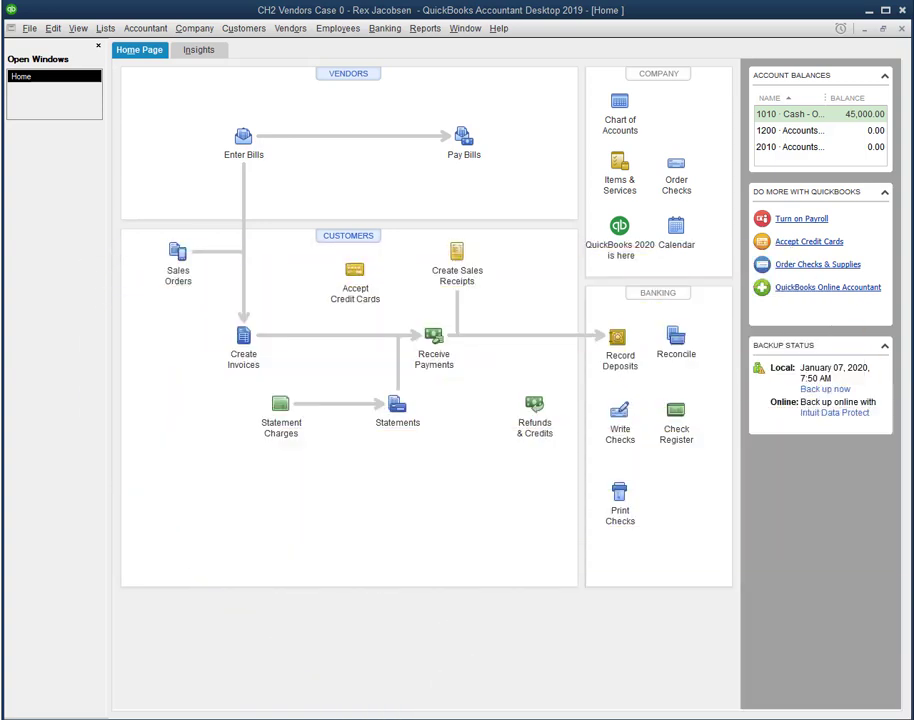
pyautogui.moveTo(716, 715); pyautogui.dragTo(579, 233)
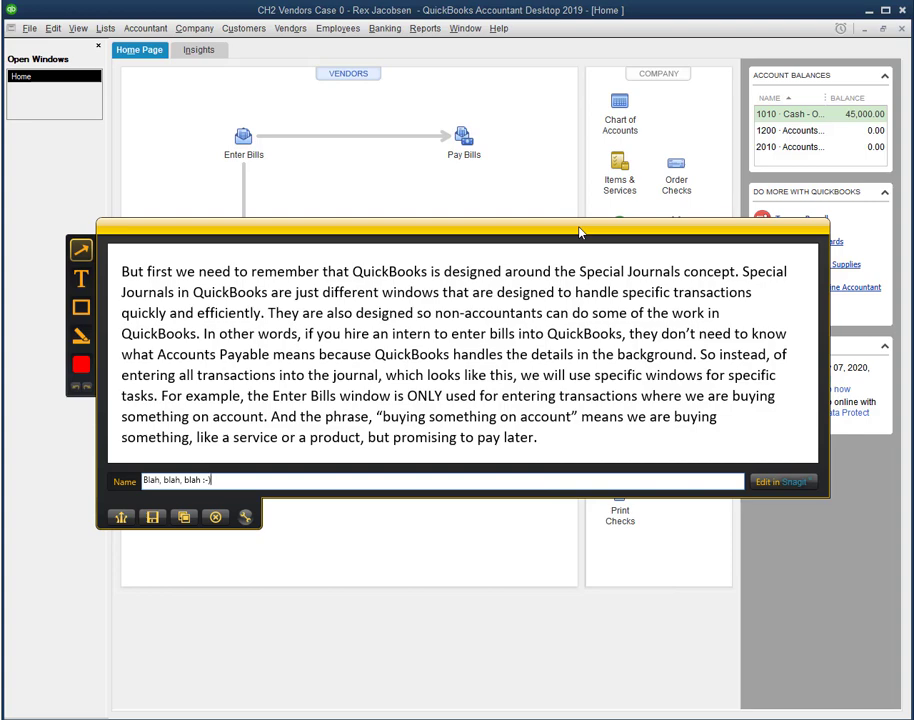
pyautogui.moveTo(578, 232); pyautogui.dragTo(576, 442)
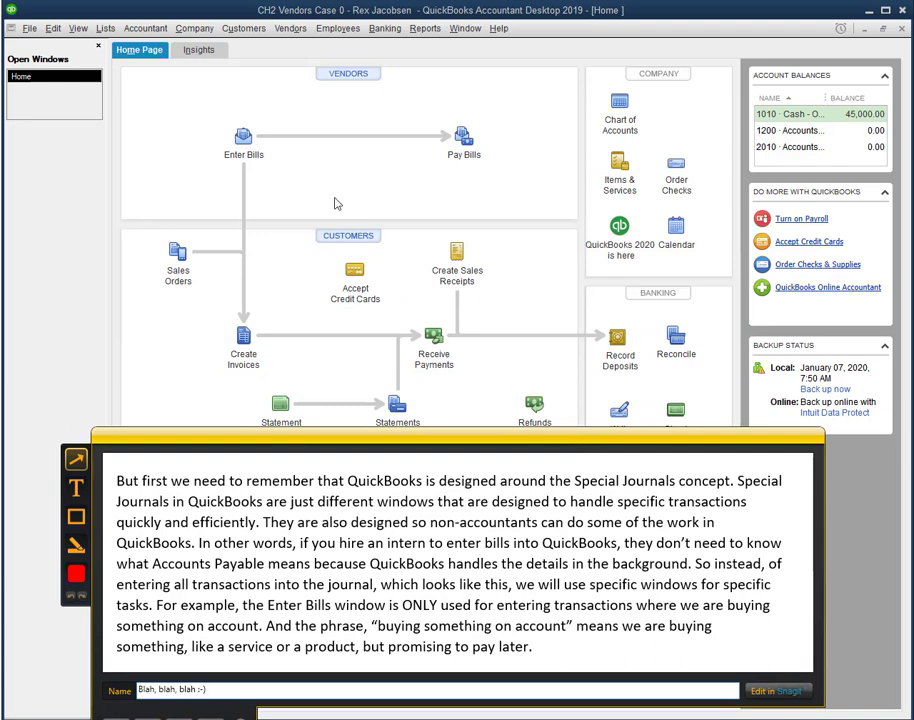
pyautogui.moveTo(446, 436); pyautogui.dragTo(440, 452)
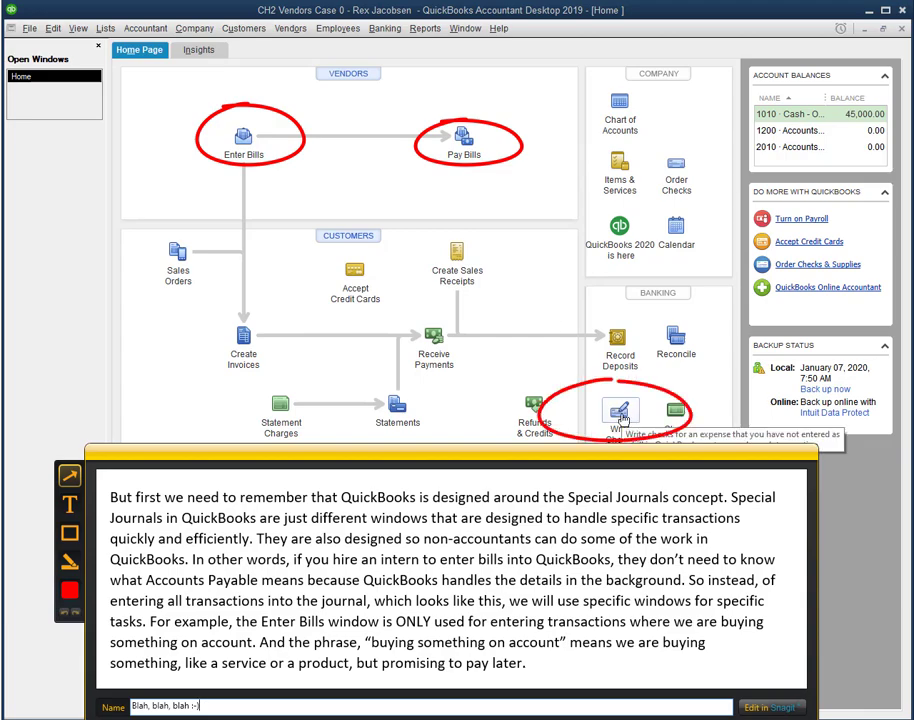
pyautogui.moveTo(585, 461); pyautogui.dragTo(594, 222)
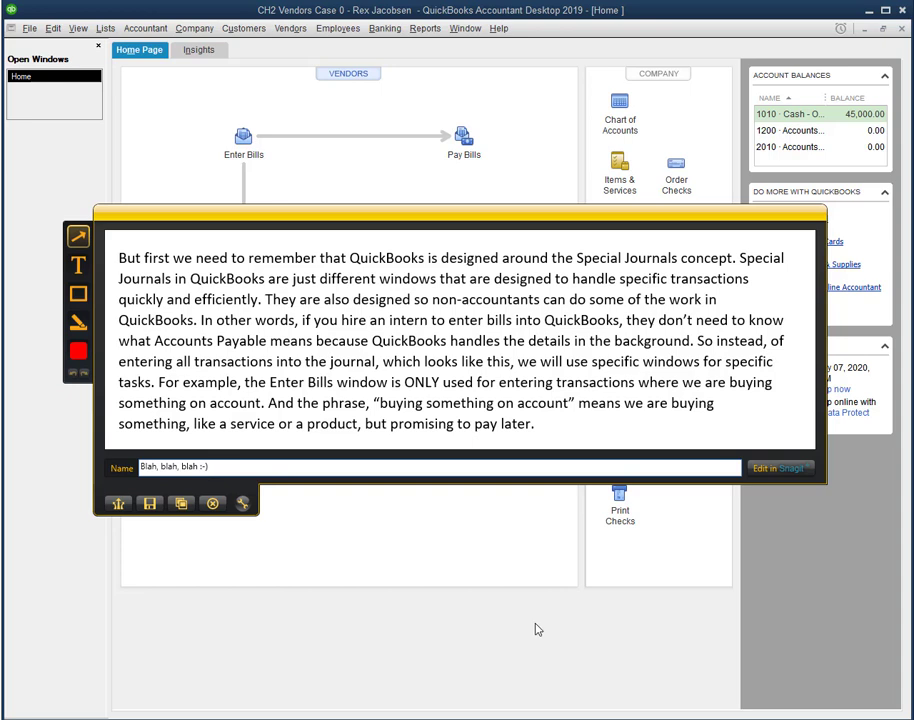
pyautogui.moveTo(543, 212); pyautogui.dragTo(0, 165)
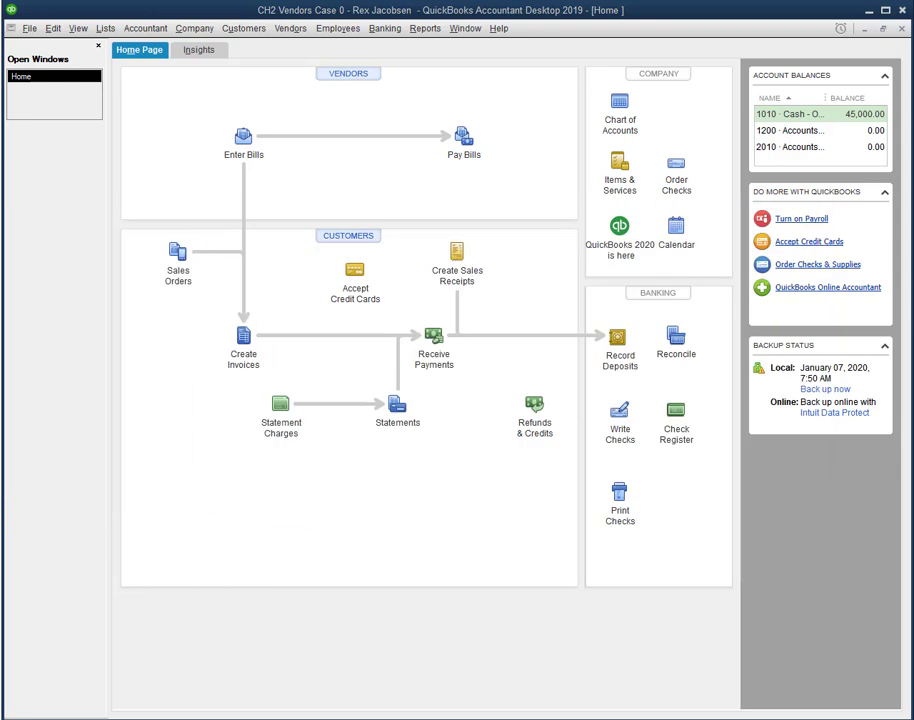
# Open the general journal entries window, examine its account, debit, credit and memo fields, and close it.
pyautogui.click(195, 28)
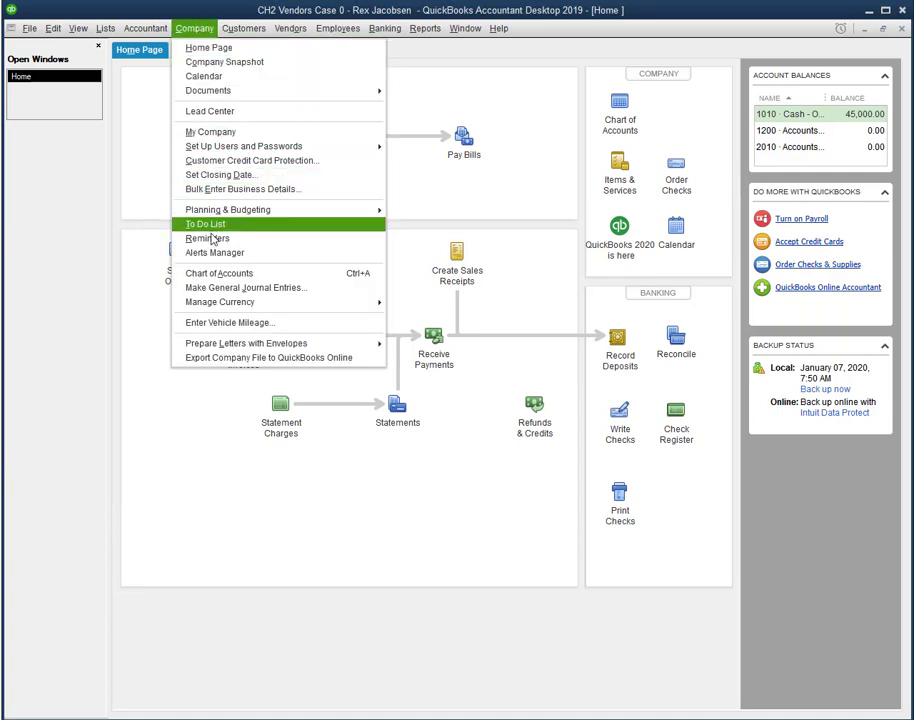
pyautogui.click(226, 290)
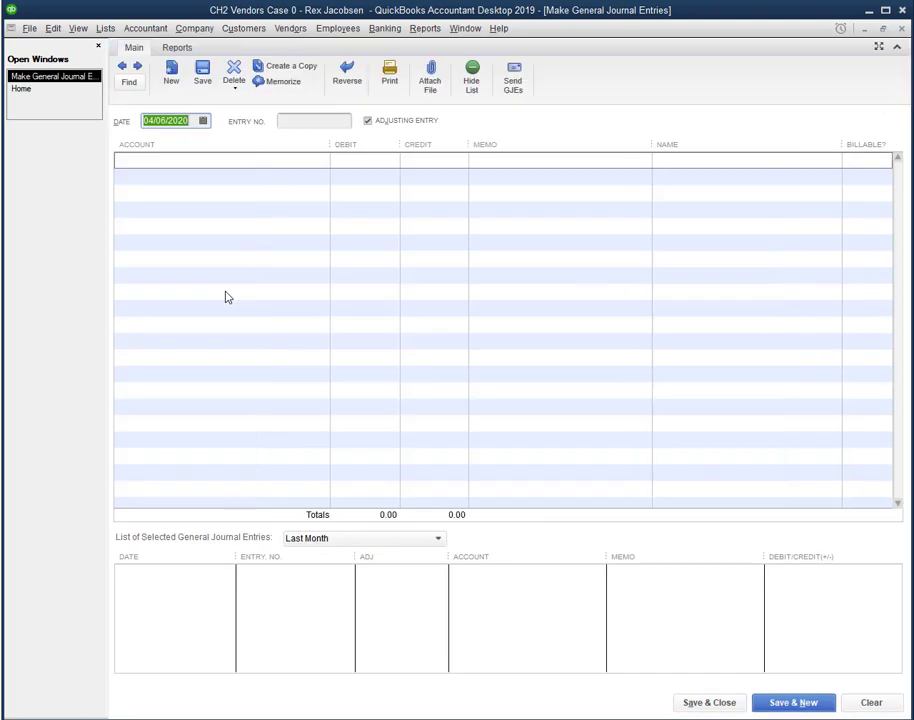
pyautogui.click(278, 163)
pyautogui.click(321, 160)
pyautogui.click(321, 160)
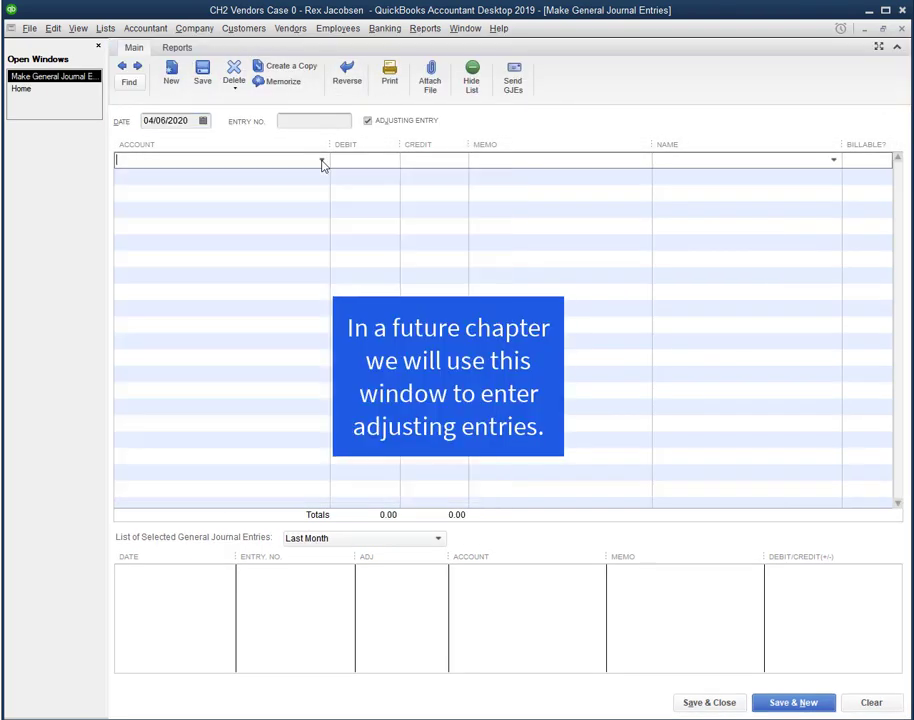
pyautogui.click(354, 160)
pyautogui.click(429, 166)
pyautogui.click(507, 158)
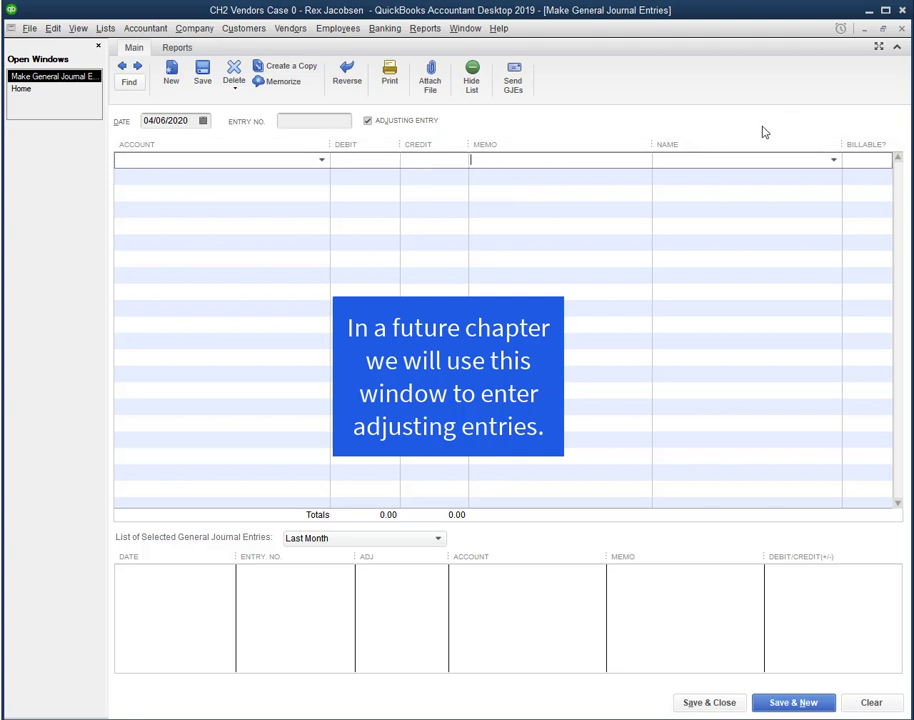
pyautogui.click(901, 30)
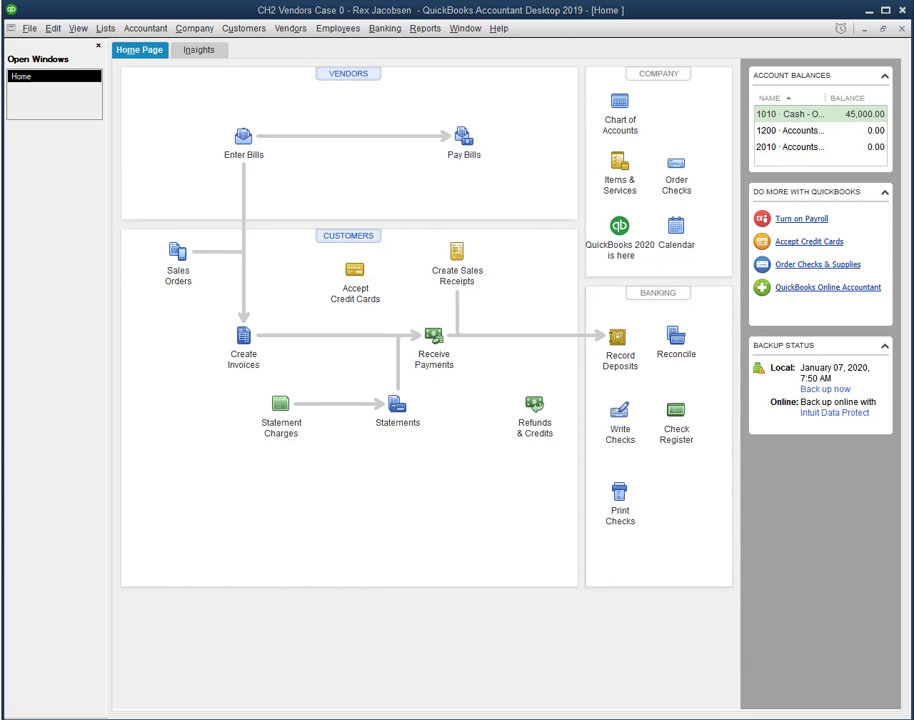
# Switch to Word, compare the Feb. 1 utilities bill with the Bill Processing Steps flowchart, and return to QuickBooks.
pyautogui.moveTo(340, 500); pyautogui.dragTo(340, 221)
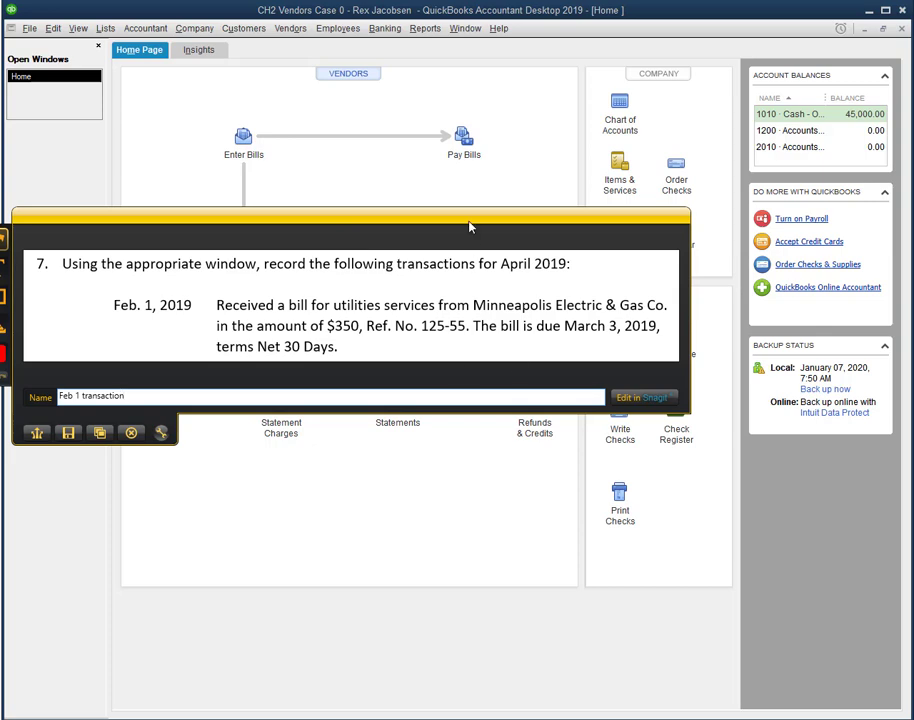
pyautogui.moveTo(469, 227); pyautogui.dragTo(0, 710)
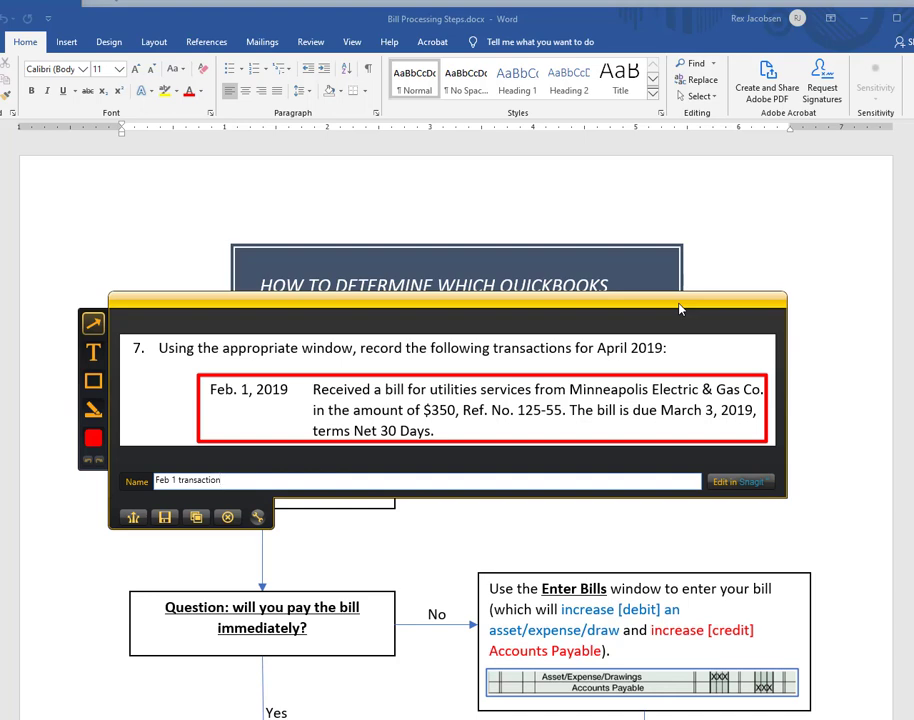
pyautogui.hotkey('ctrl', 'z')
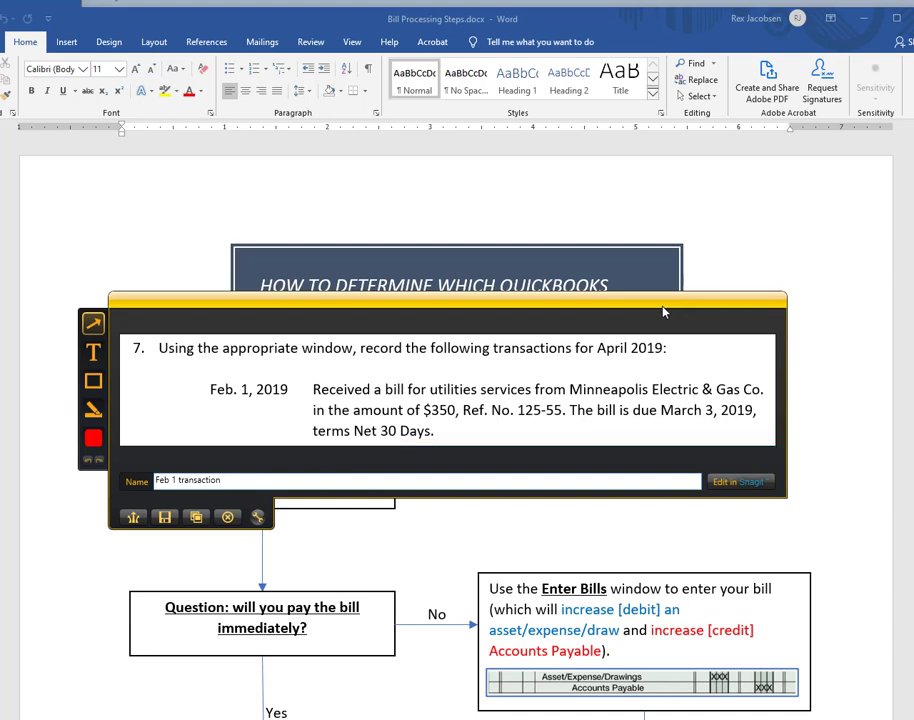
pyautogui.moveTo(662, 312); pyautogui.dragTo(690, 719)
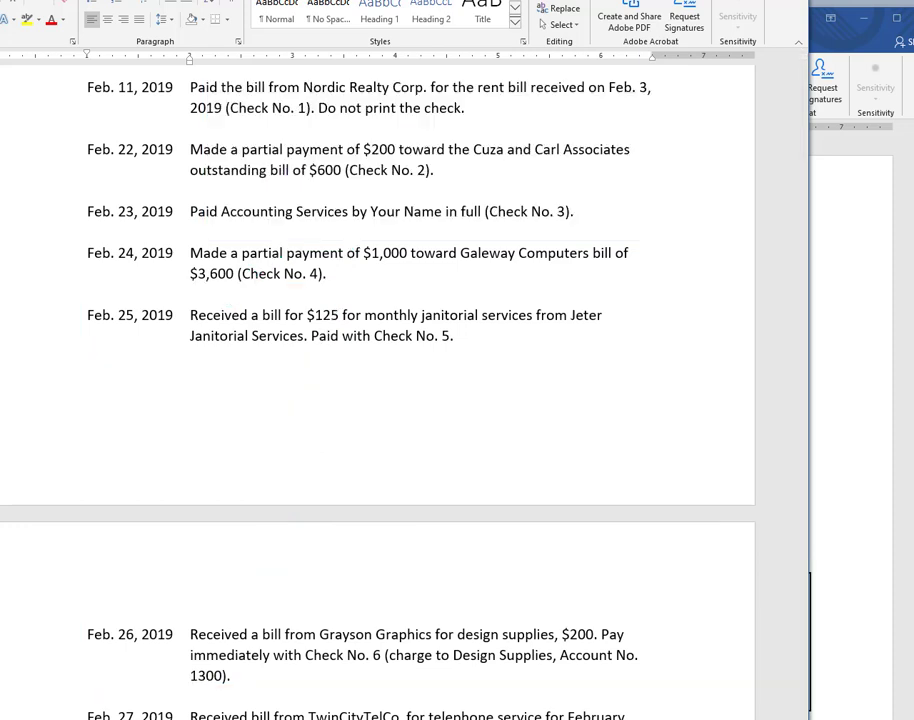
pyautogui.moveTo(400, 0); pyautogui.dragTo(0, 150)
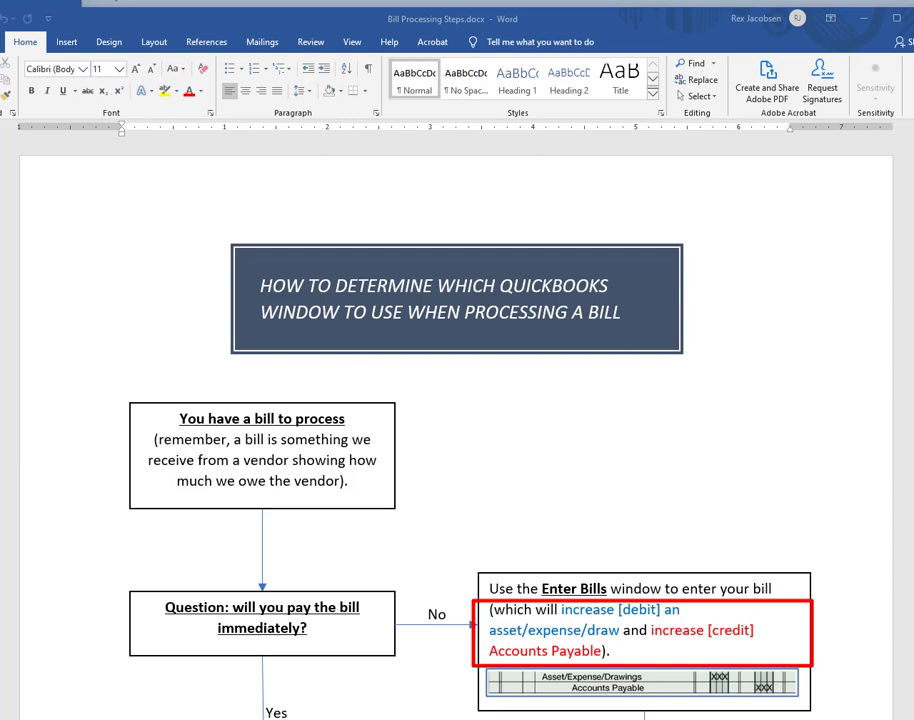
pyautogui.moveTo(391, 715); pyautogui.dragTo(408, 362)
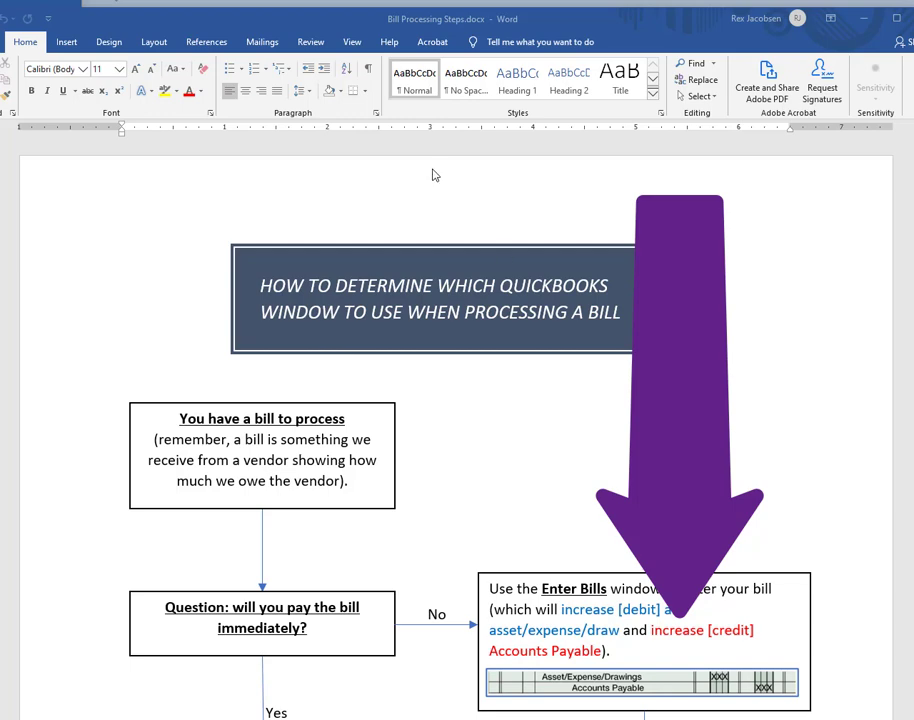
pyautogui.moveTo(462, 6); pyautogui.dragTo(0, 190)
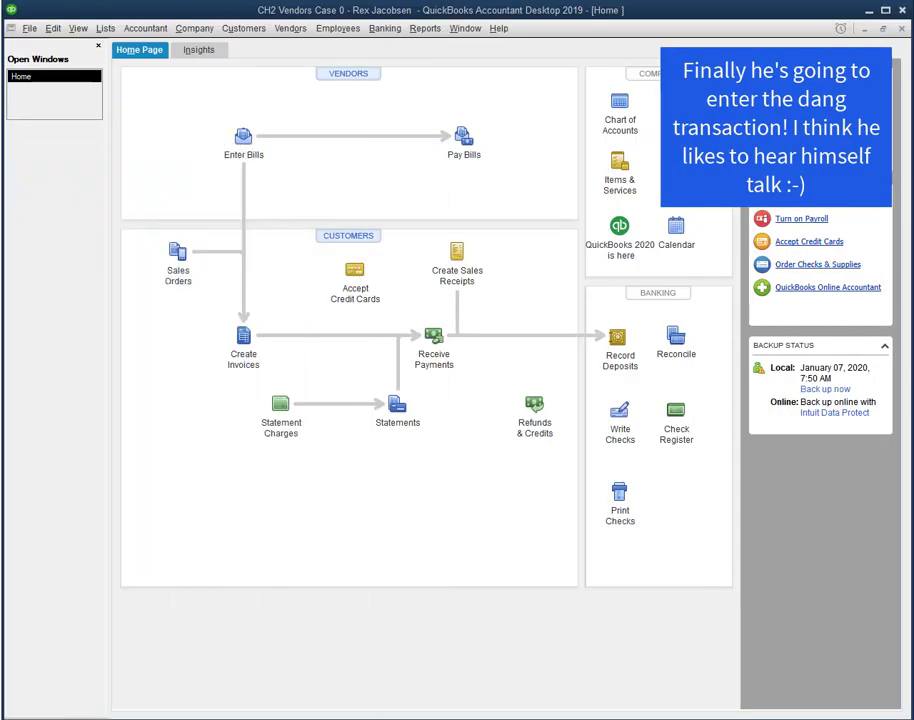
pyautogui.moveTo(455, 719); pyautogui.dragTo(445, 471)
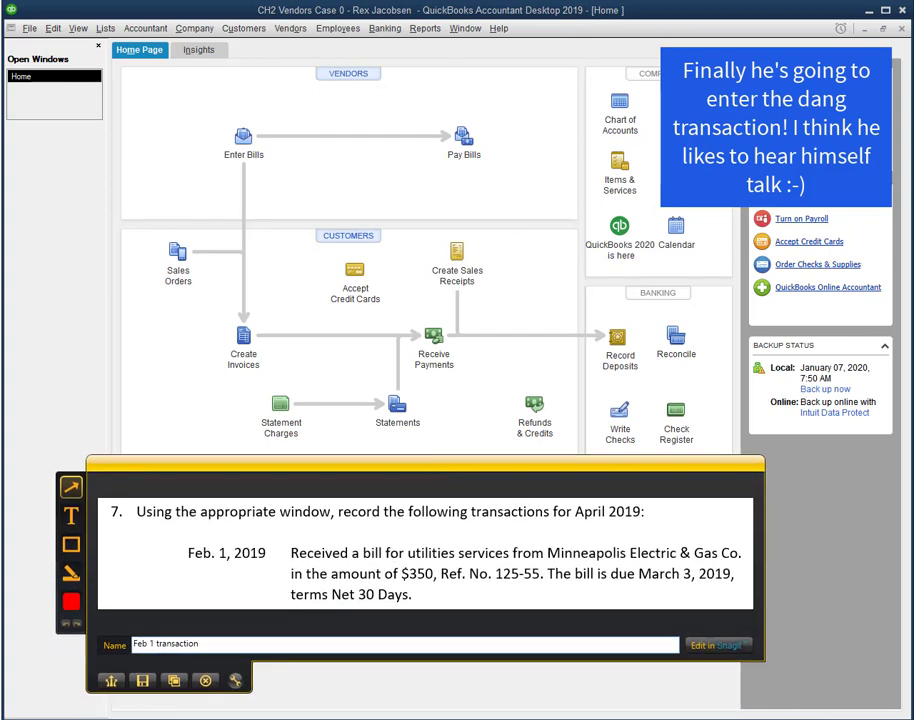
pyautogui.moveTo(0, 255); pyautogui.dragTo(516, 0)
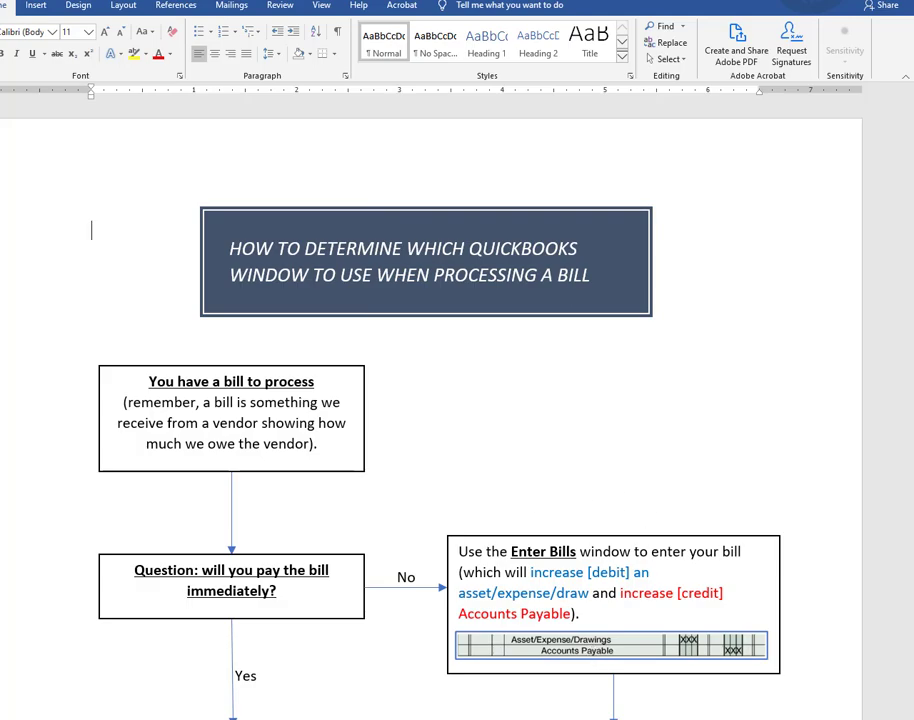
pyautogui.moveTo(434, 0); pyautogui.dragTo(0, 420)
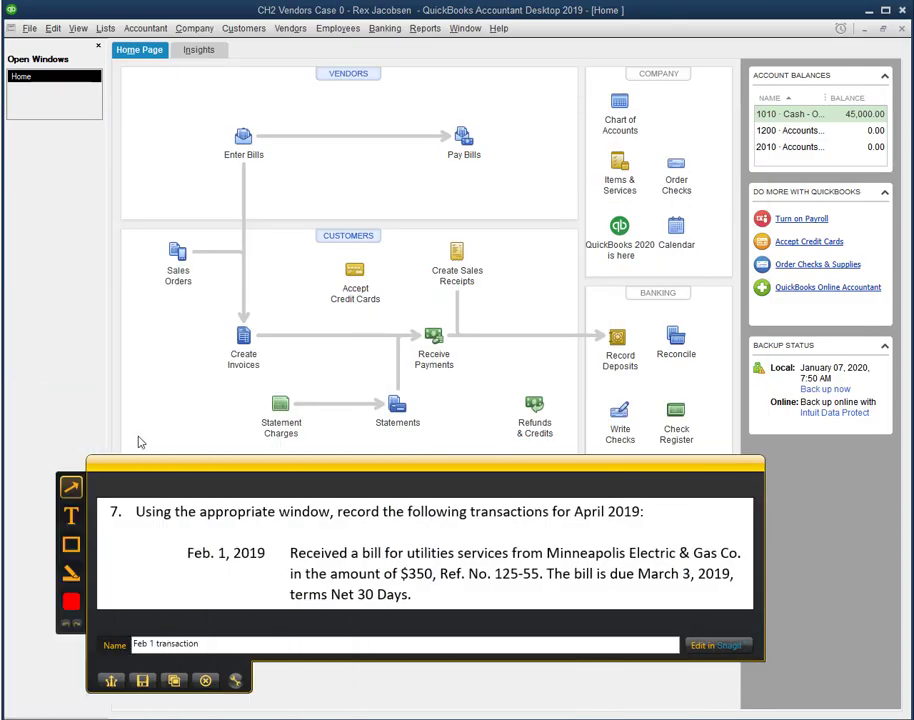
pyautogui.moveTo(297, 472); pyautogui.dragTo(115, 719)
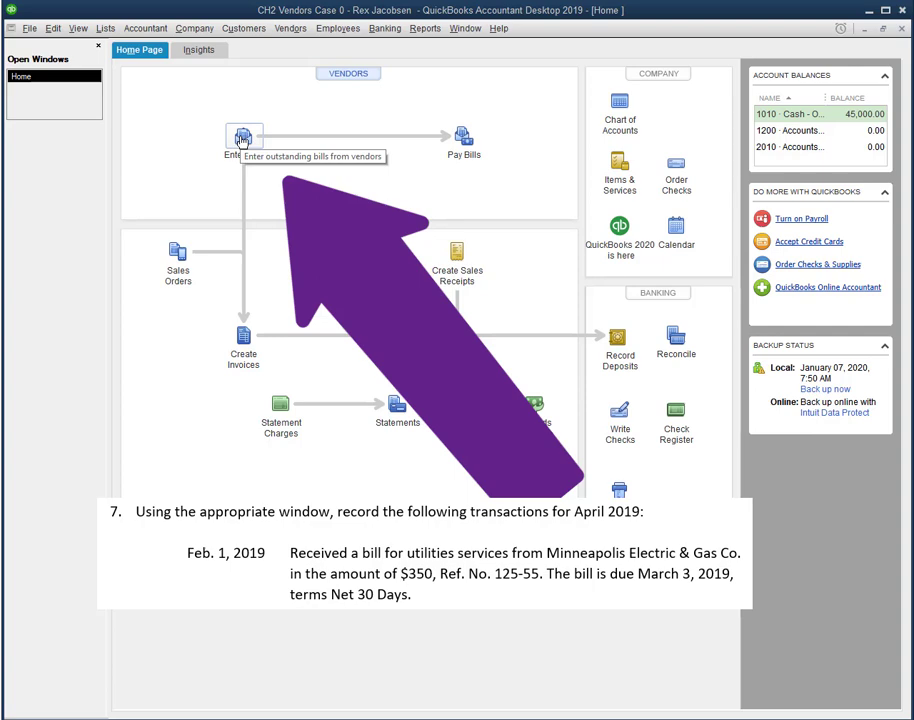
# Start entering a new bill with Minneapolis Electric & Gas Co. as the vendor.
pyautogui.click(242, 138)
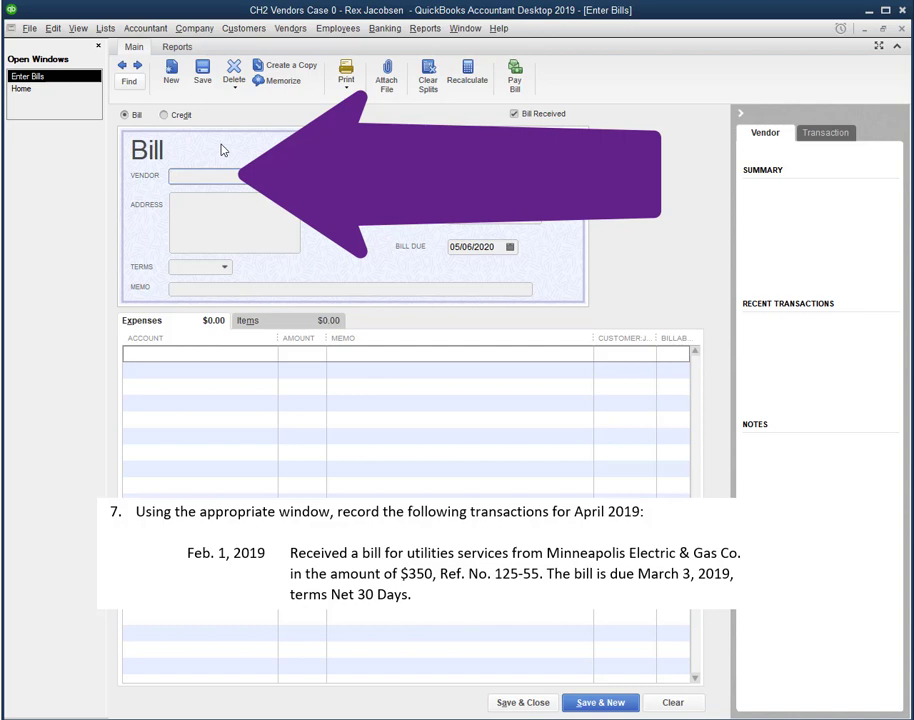
pyautogui.write('Minneapolis Electric & Gas Co.')
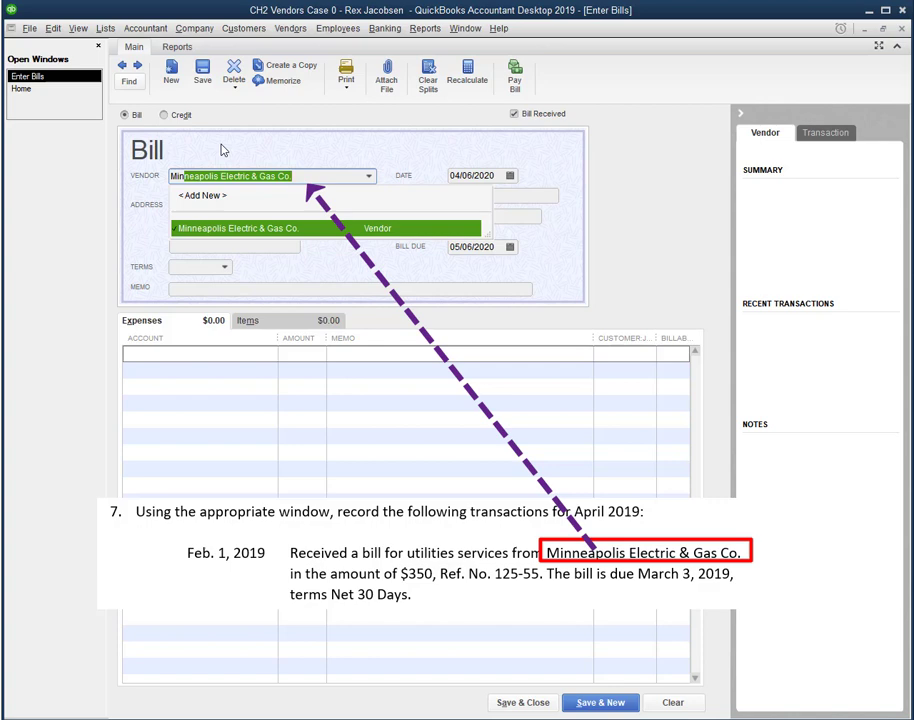
pyautogui.press('Tab')
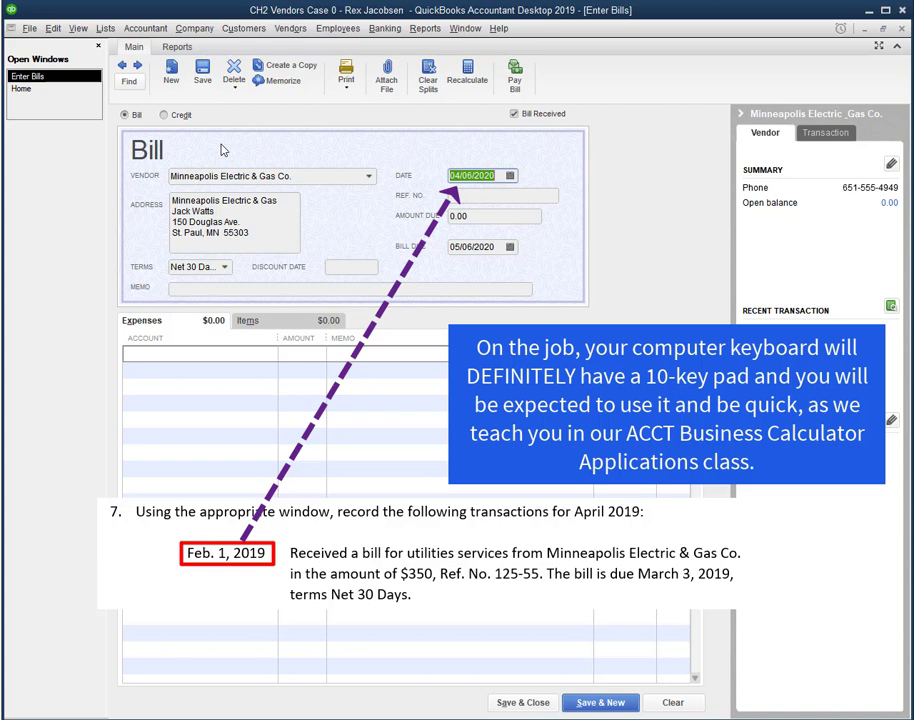
# Try 02/01/2019 as the bill date and set it back to 04/06/2020.
pyautogui.write('020119')
pyautogui.press('Tab')
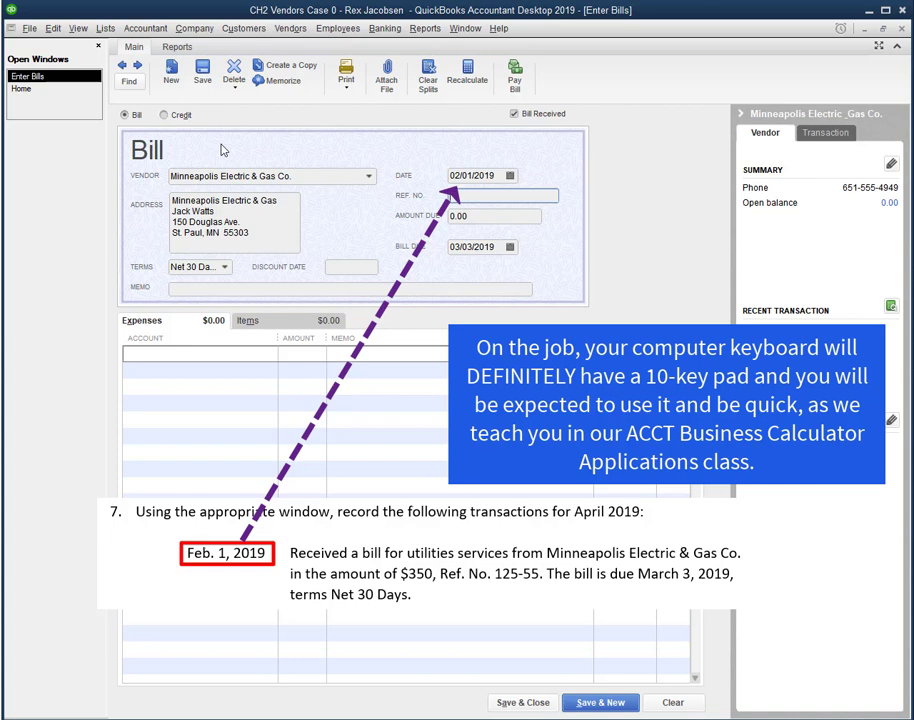
pyautogui.hotkey('shift', 'Tab')
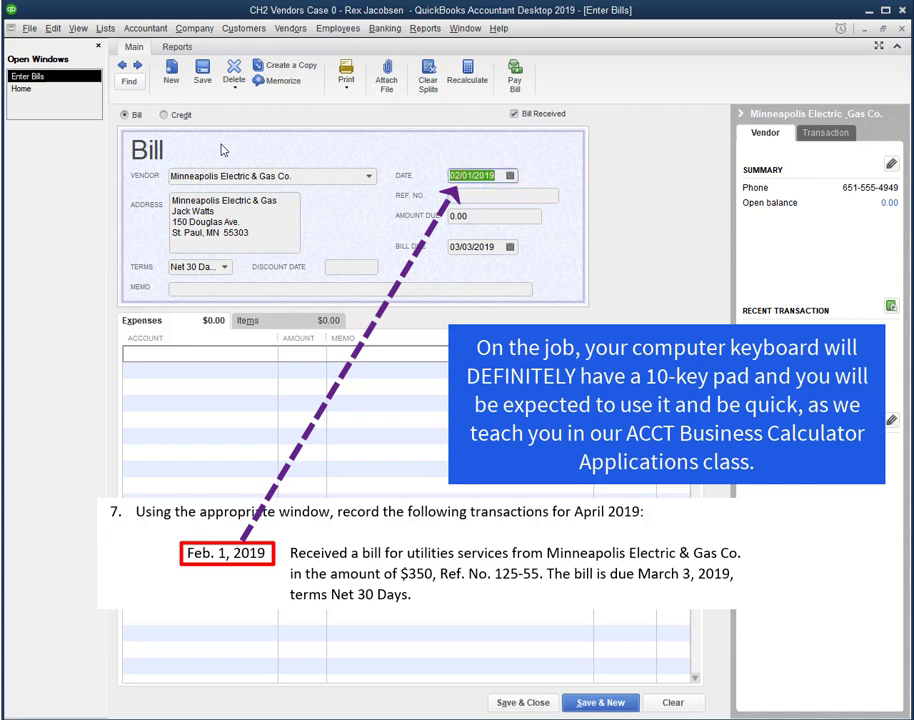
pyautogui.write('040620')
pyautogui.press('Tab')
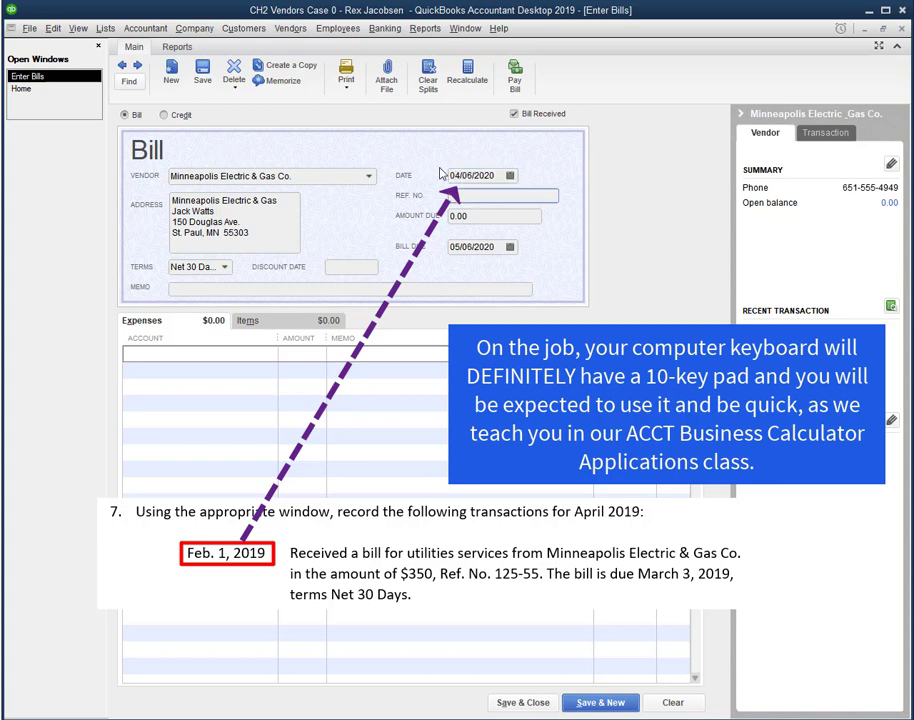
# Try picking February 1, 2019 as the bill date from the calendar, and restore the date to 04/06/2020.
pyautogui.click(509, 176)
pyautogui.click(464, 200)
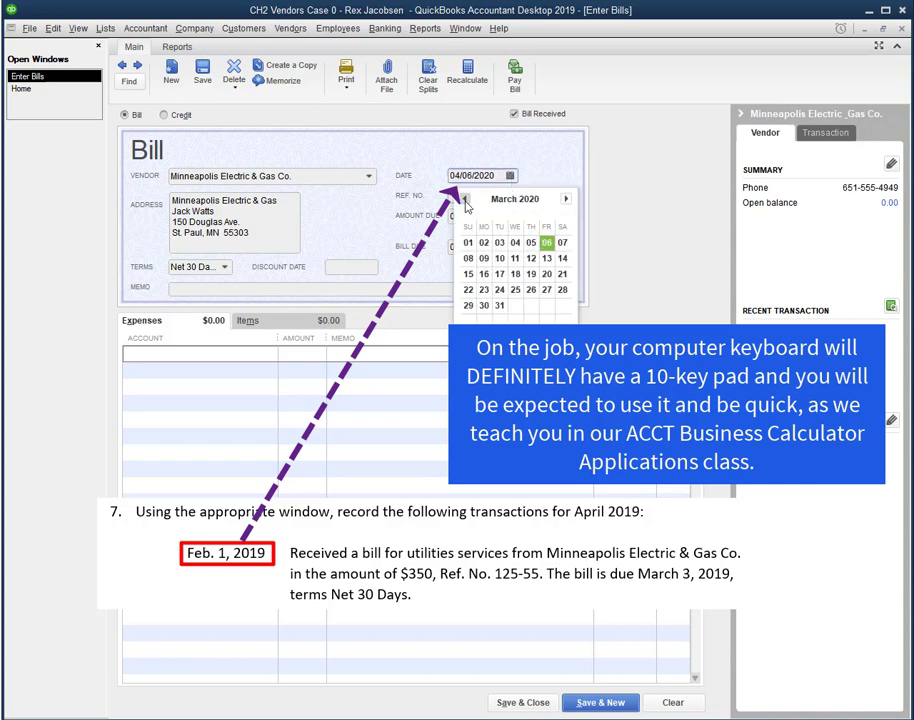
pyautogui.click(464, 200)
pyautogui.click(464, 200)
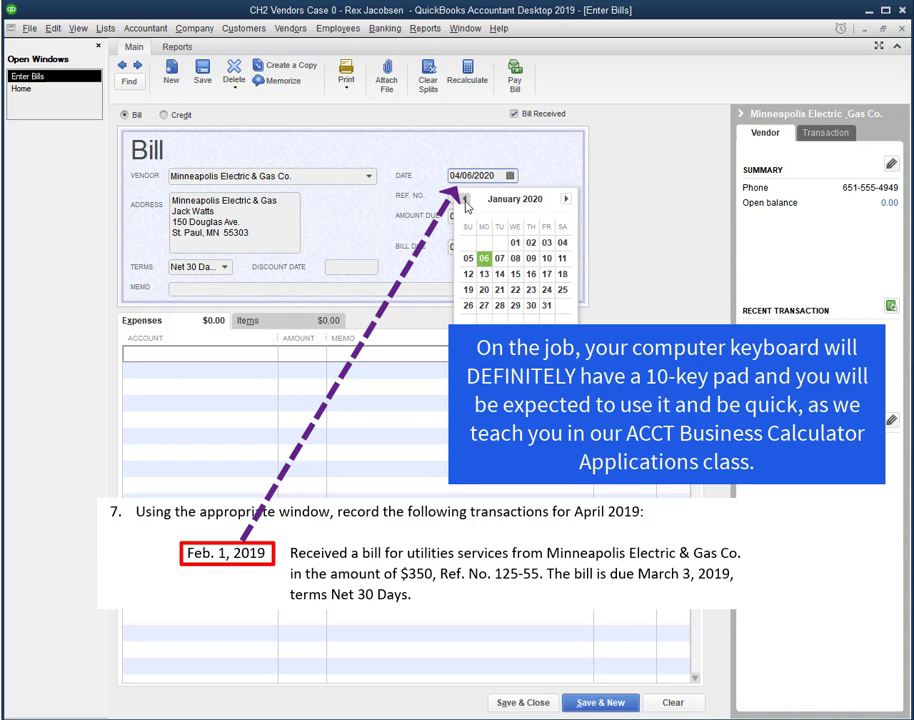
pyautogui.click(464, 200)
pyautogui.click(464, 200)
pyautogui.click(464, 200)
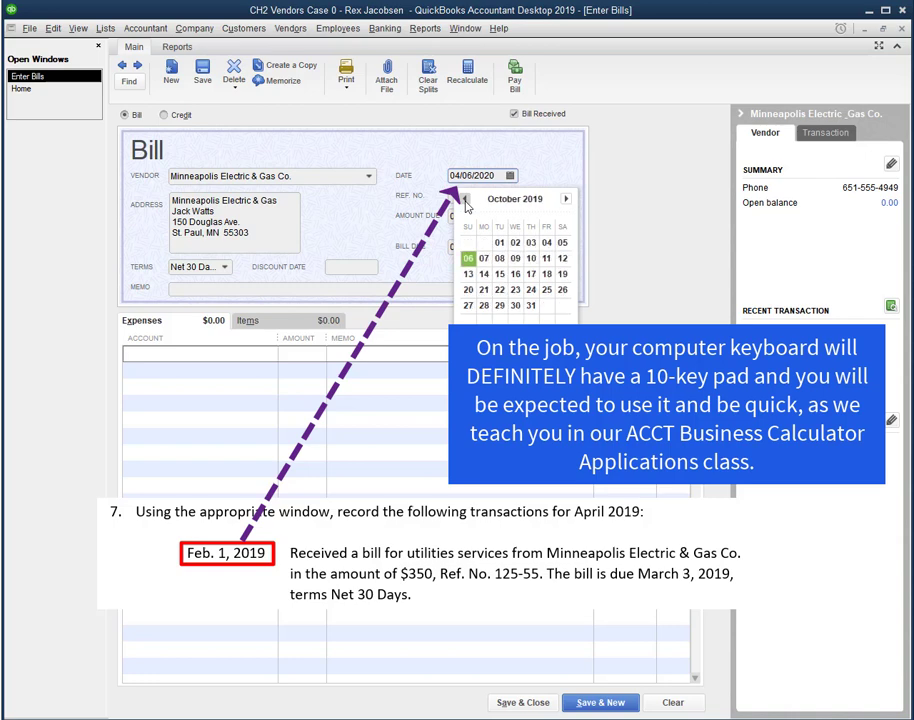
pyautogui.click(464, 200)
pyautogui.click(464, 200)
pyautogui.click(464, 200)
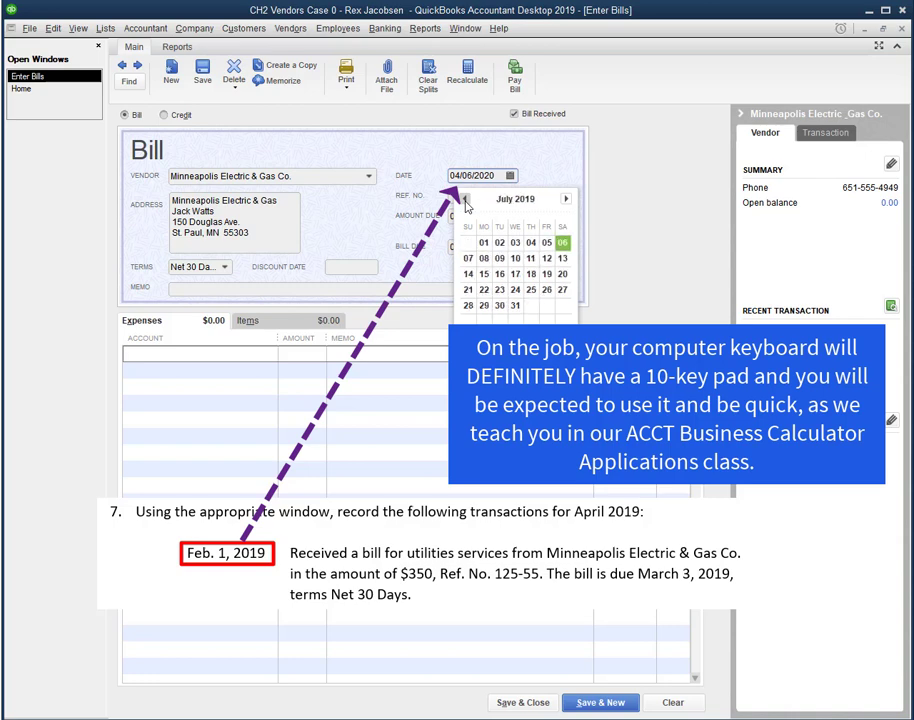
pyautogui.click(464, 200)
pyautogui.click(464, 200)
pyautogui.click(464, 200)
pyautogui.click(464, 200)
pyautogui.click(464, 200)
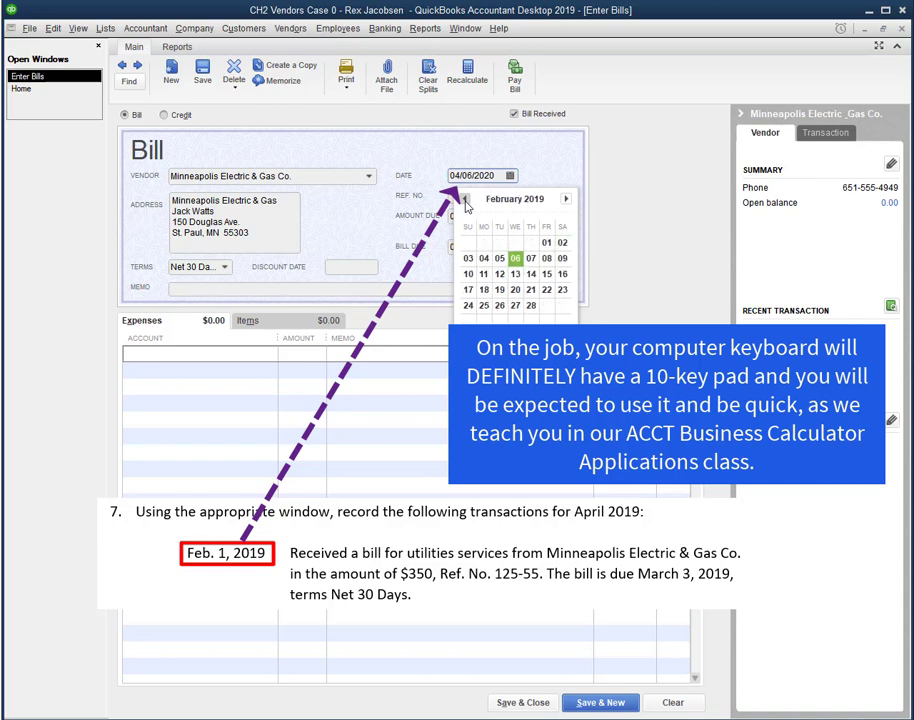
pyautogui.click(547, 243)
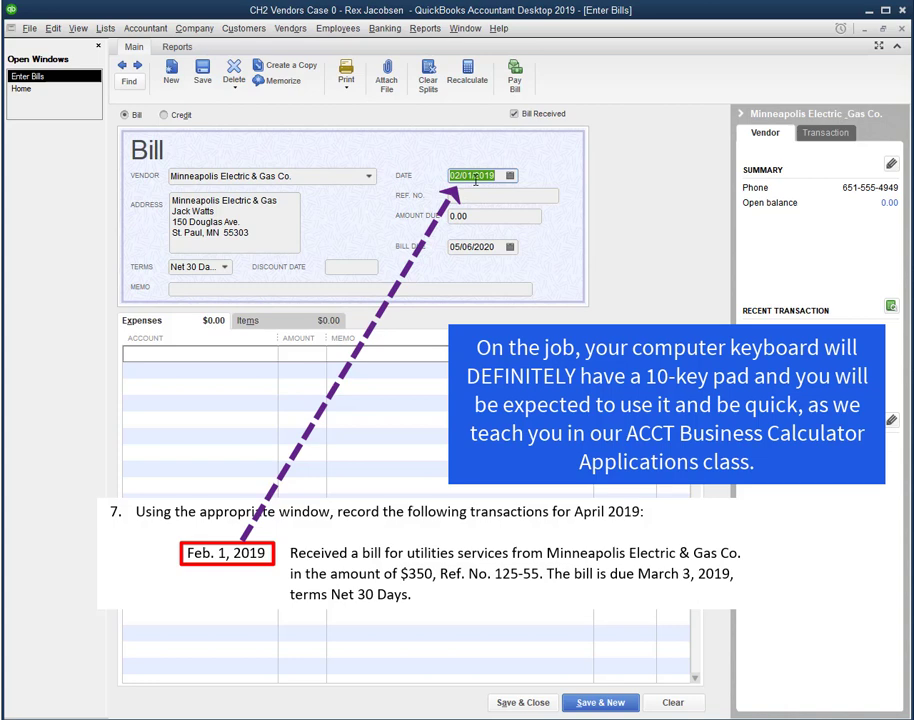
pyautogui.write('04062020')
pyautogui.hotkey('shift', 'Tab')
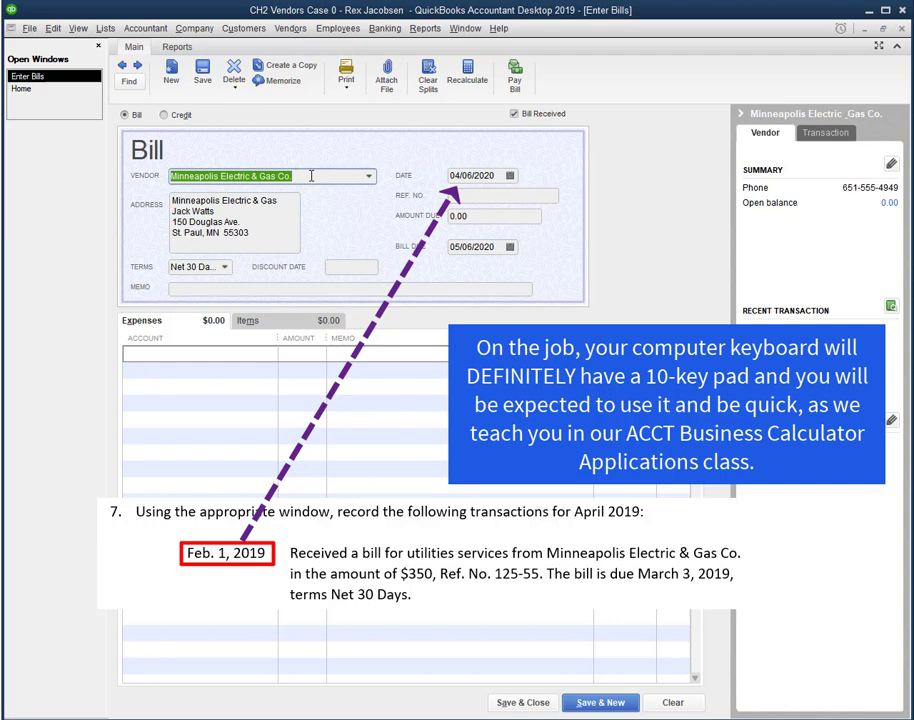
# Set the bill date to 02/01/2019.
pyautogui.press('Tab')
pyautogui.write('020')
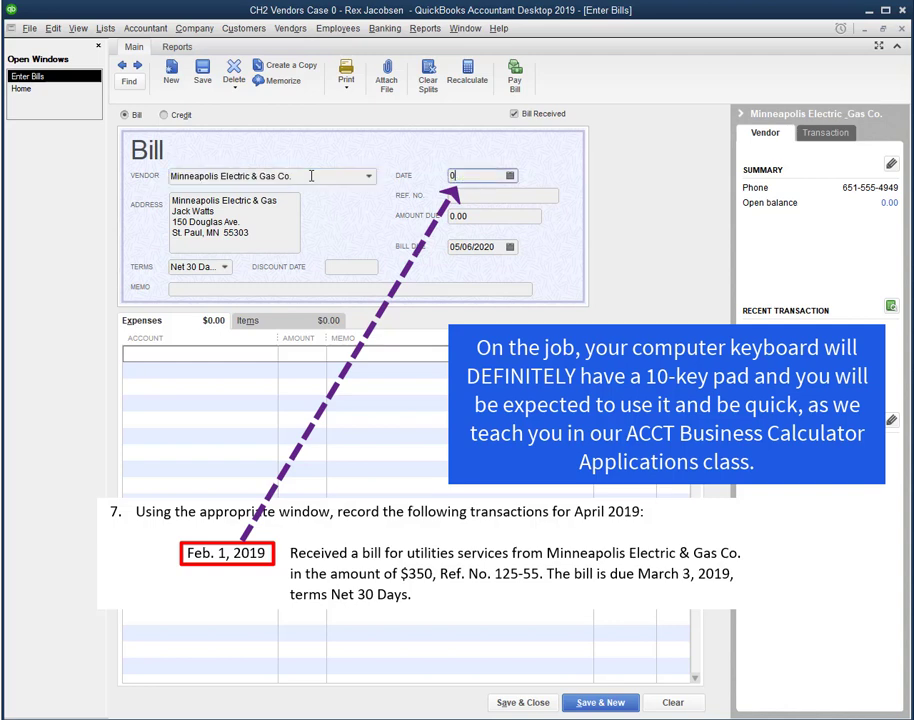
pyautogui.write('119')
pyautogui.press('Tab')
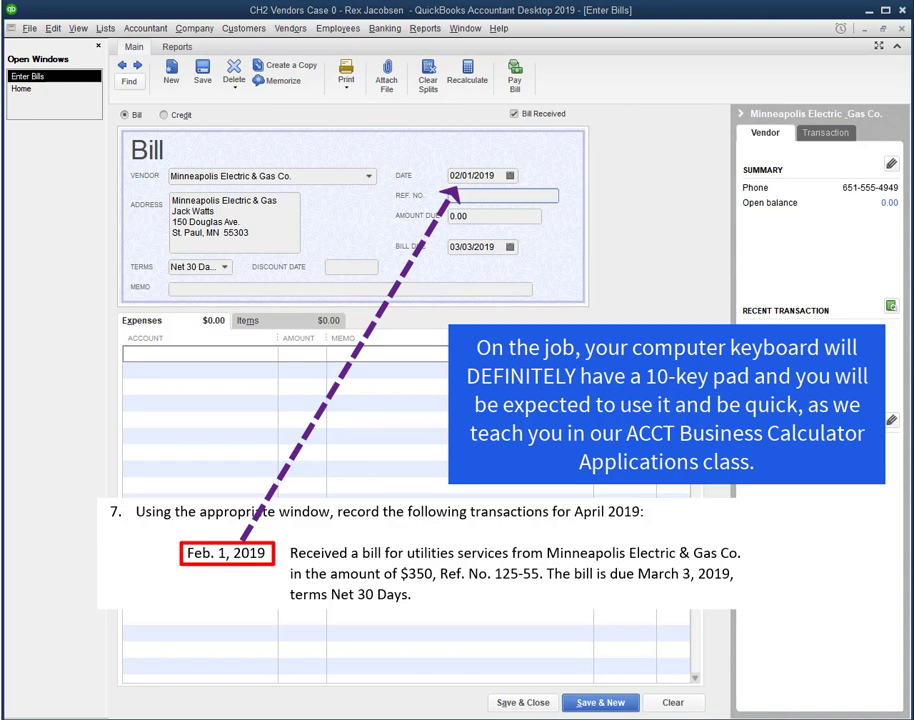
# Consult the transaction text and enter reference number 125-55 and an amount due of 350 on the bill.
pyautogui.moveTo(437, 694); pyautogui.dragTo(461, 357)
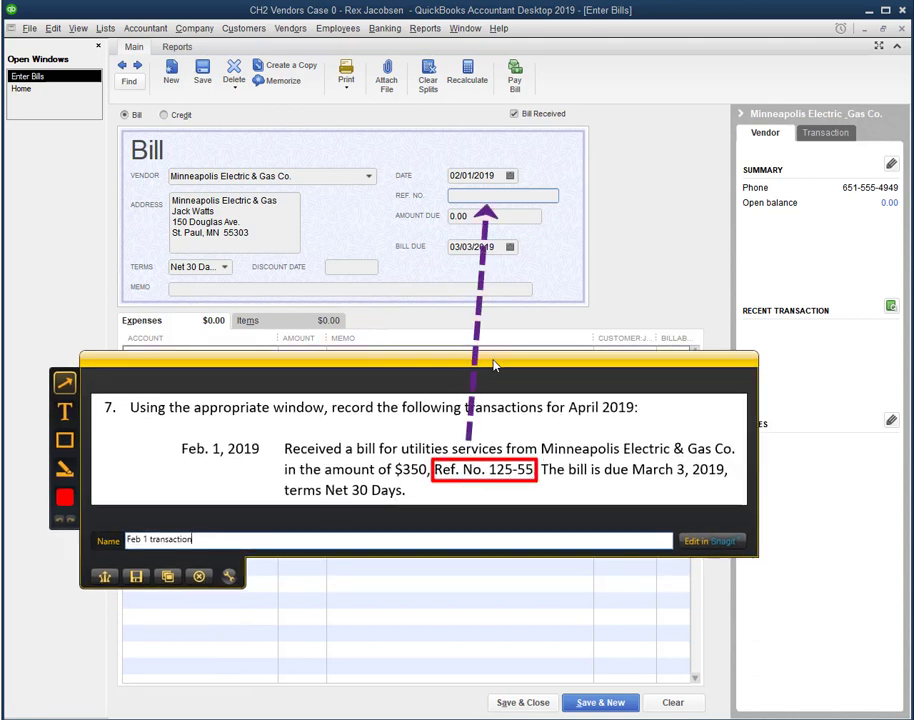
pyautogui.moveTo(495, 363); pyautogui.dragTo(467, 473)
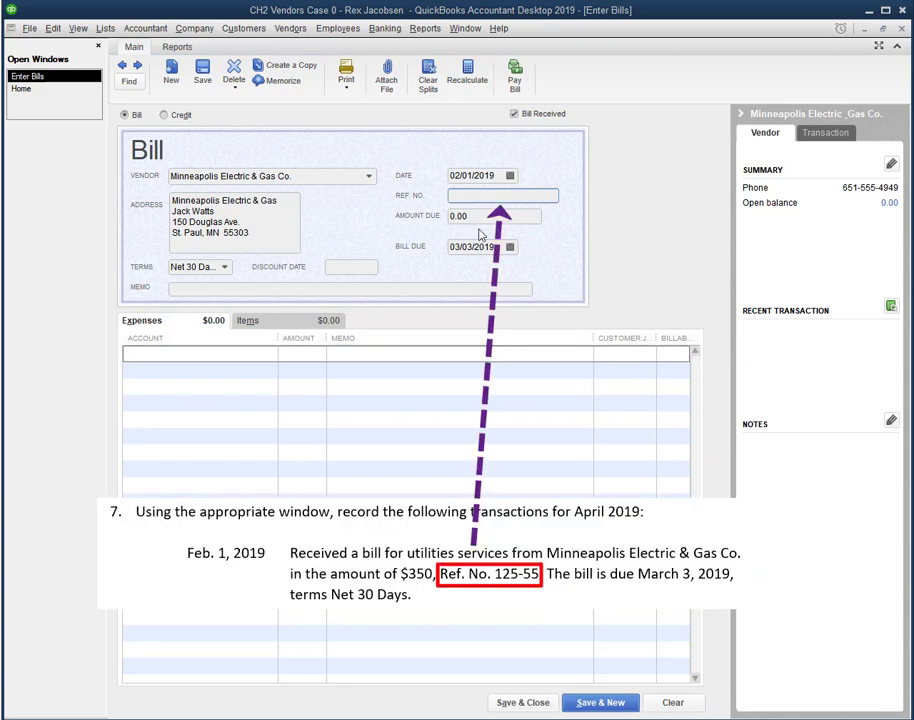
pyautogui.click(469, 195)
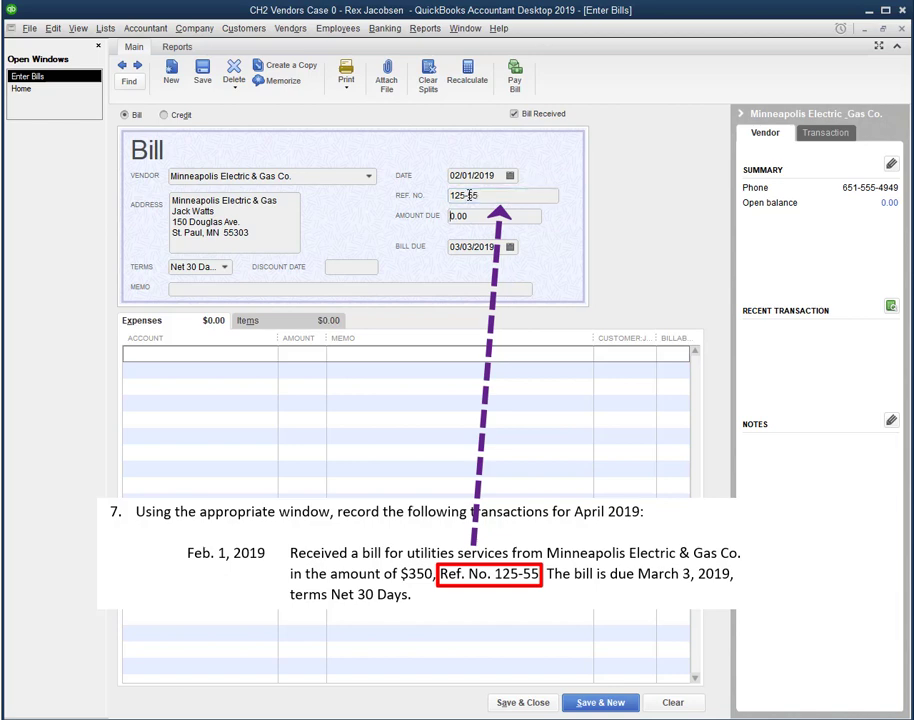
pyautogui.press('Tab')
pyautogui.write('350')
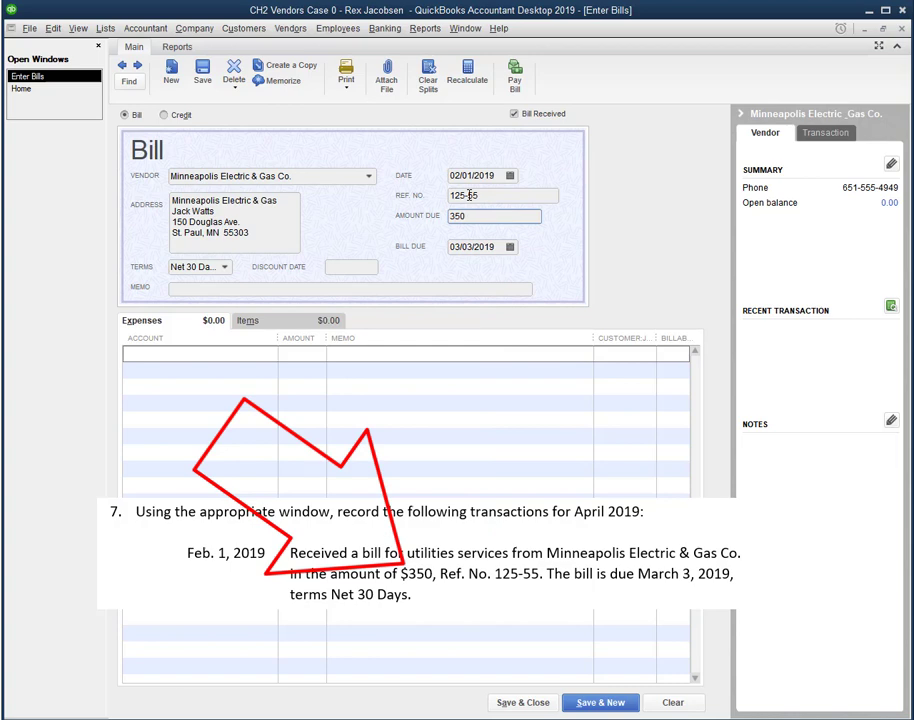
pyautogui.press('Tab')
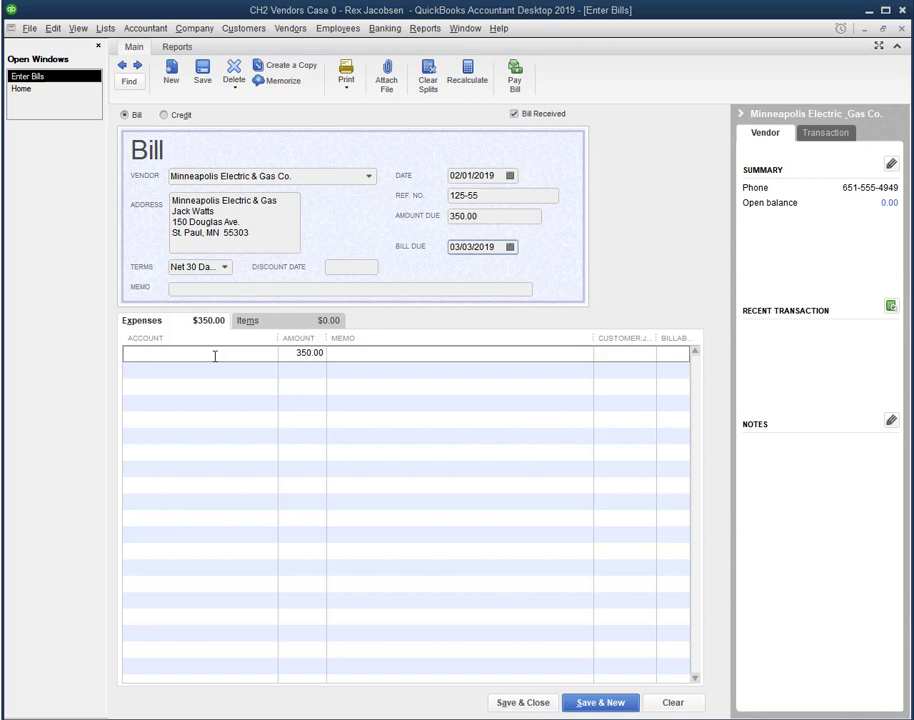
# Try to save and close the bill without an expense account assigned.
pyautogui.click(524, 703)
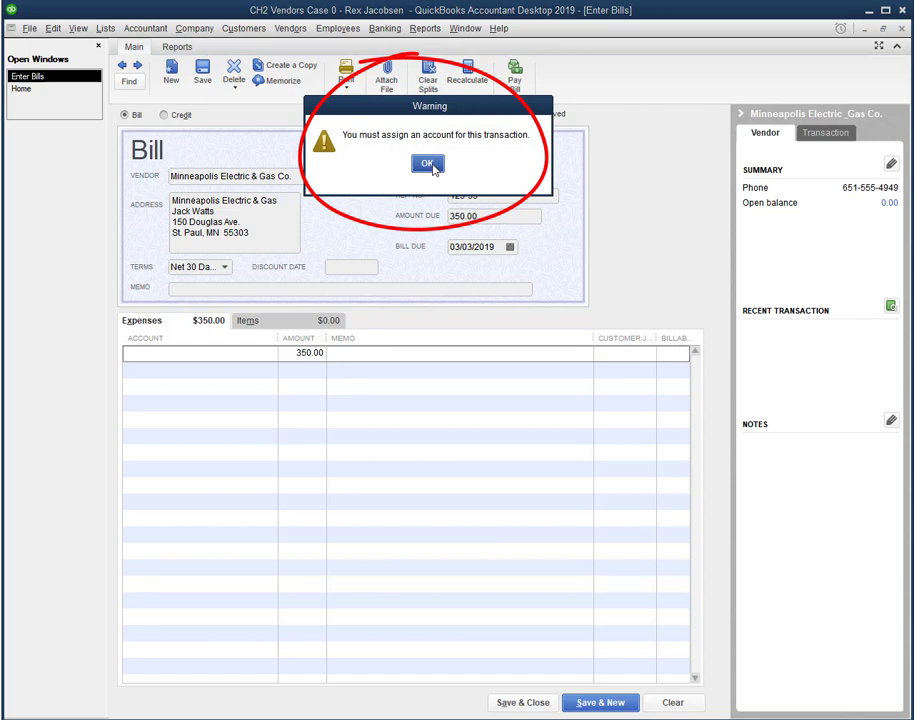
pyautogui.click(428, 165)
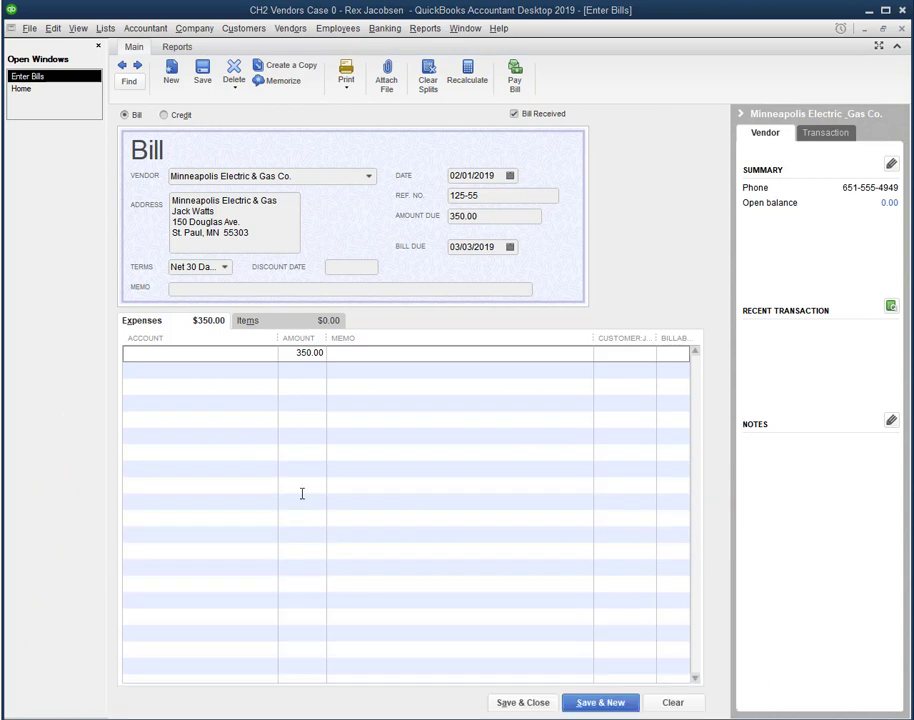
# Examine the accounts available for the expense line and their types, from bank and asset accounts through income and expense accounts.
pyautogui.click(271, 352)
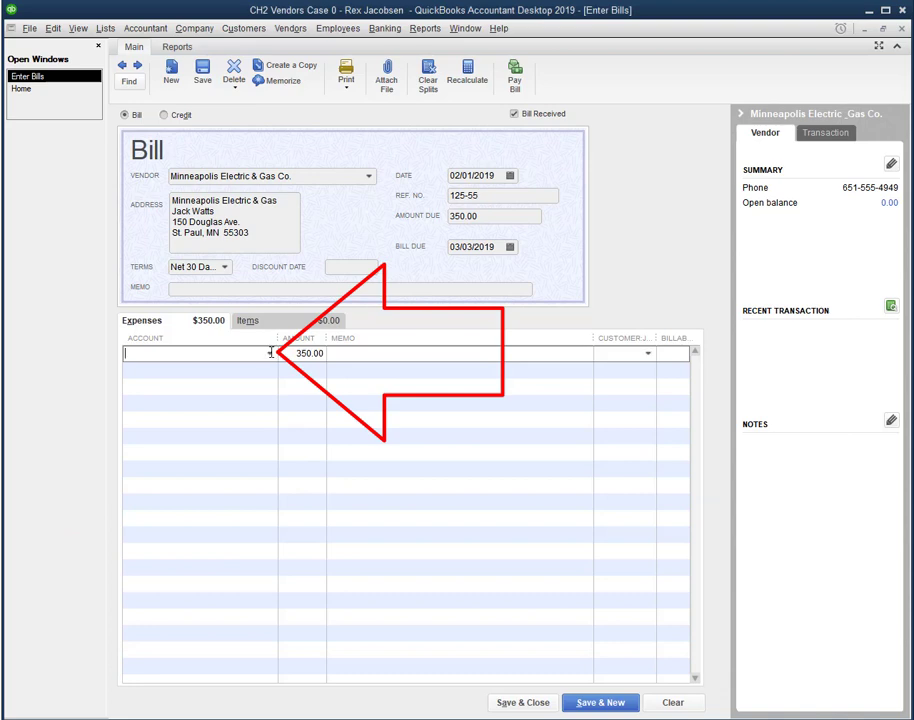
pyautogui.click(270, 353)
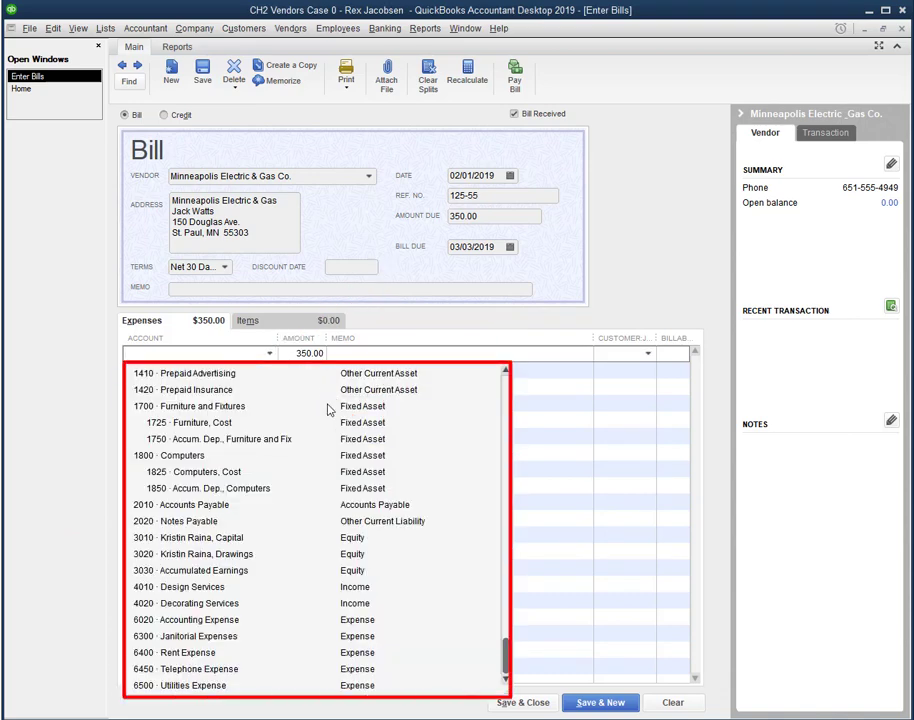
pyautogui.scroll(3, 337, 420)
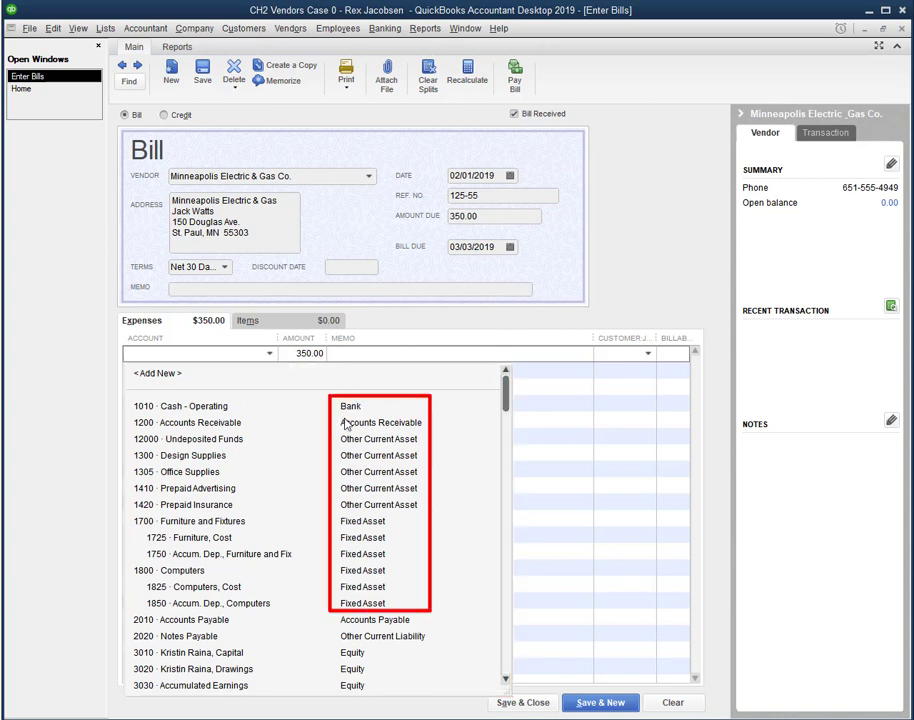
pyautogui.scroll(-2, 366, 500)
pyautogui.scroll(-2, 361, 538)
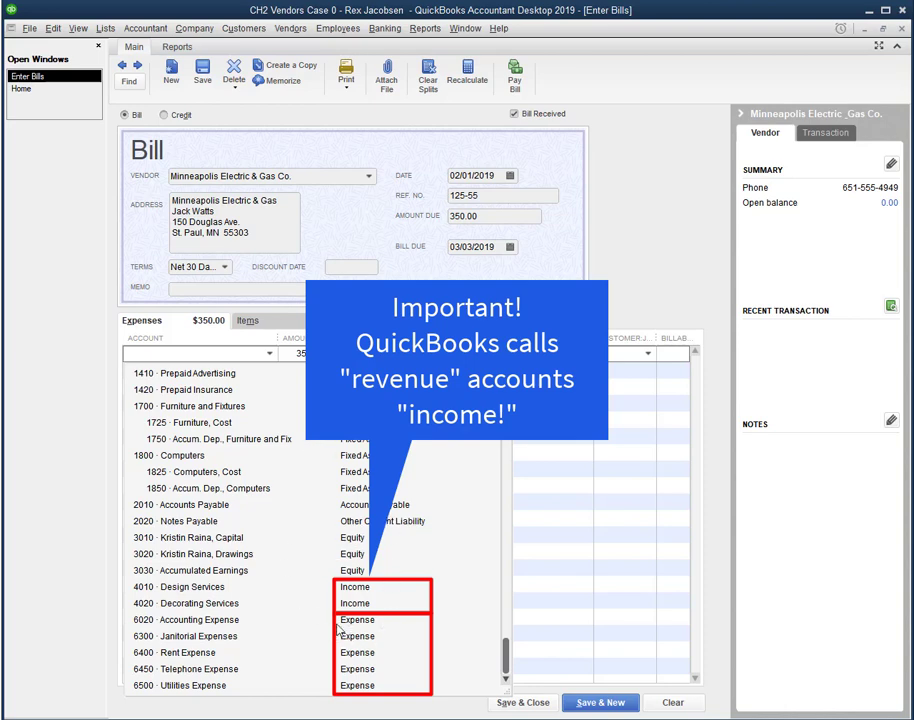
pyautogui.scroll(3, 352, 607)
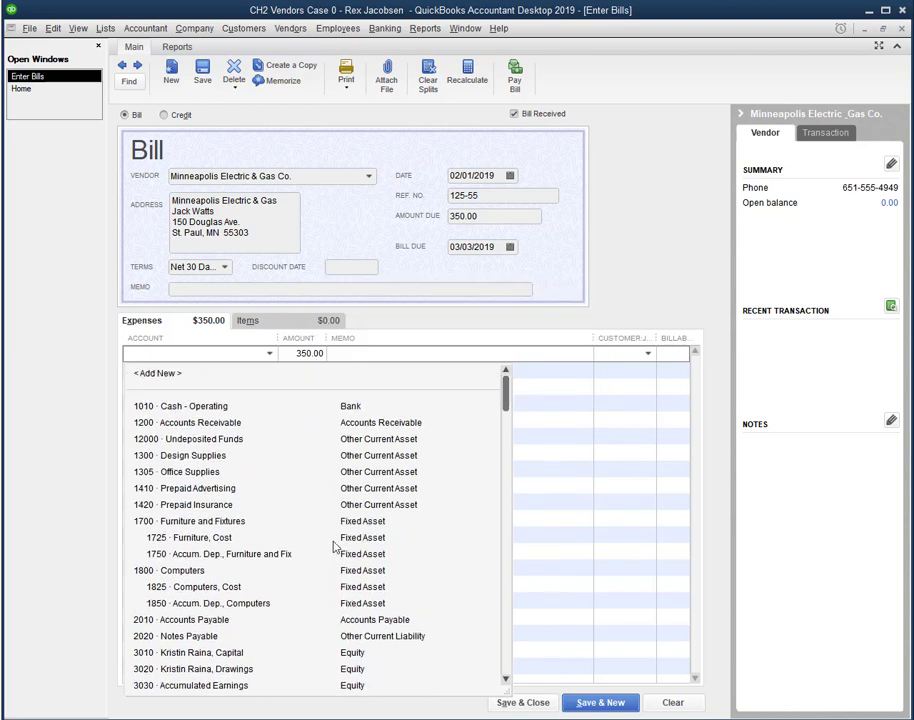
pyautogui.scroll(-3, 328, 510)
pyautogui.scroll(3, 328, 511)
pyautogui.scroll(-3, 328, 512)
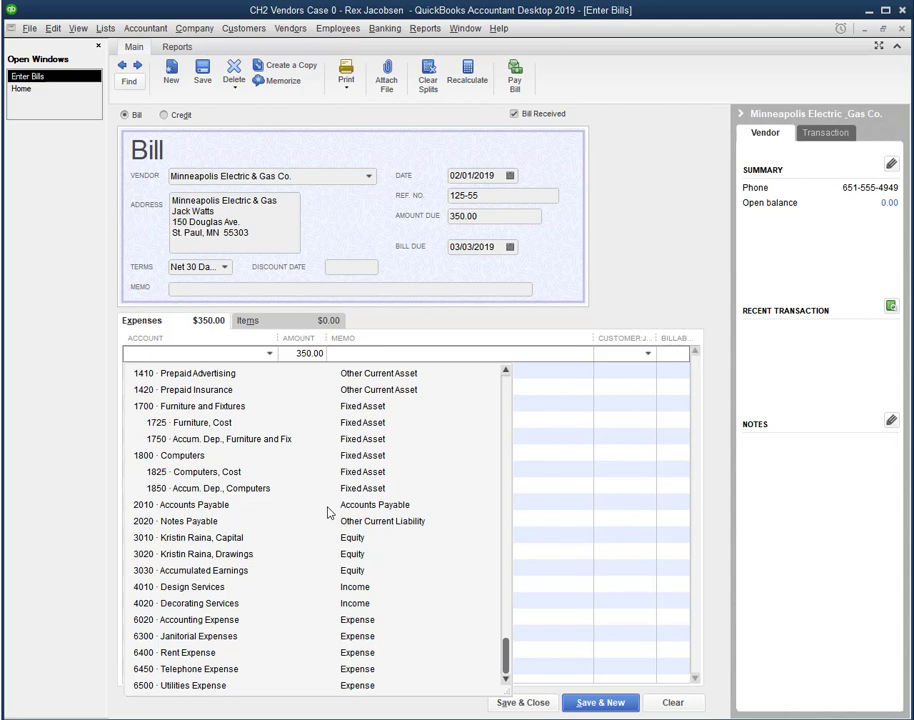
pyautogui.scroll(3, 328, 512)
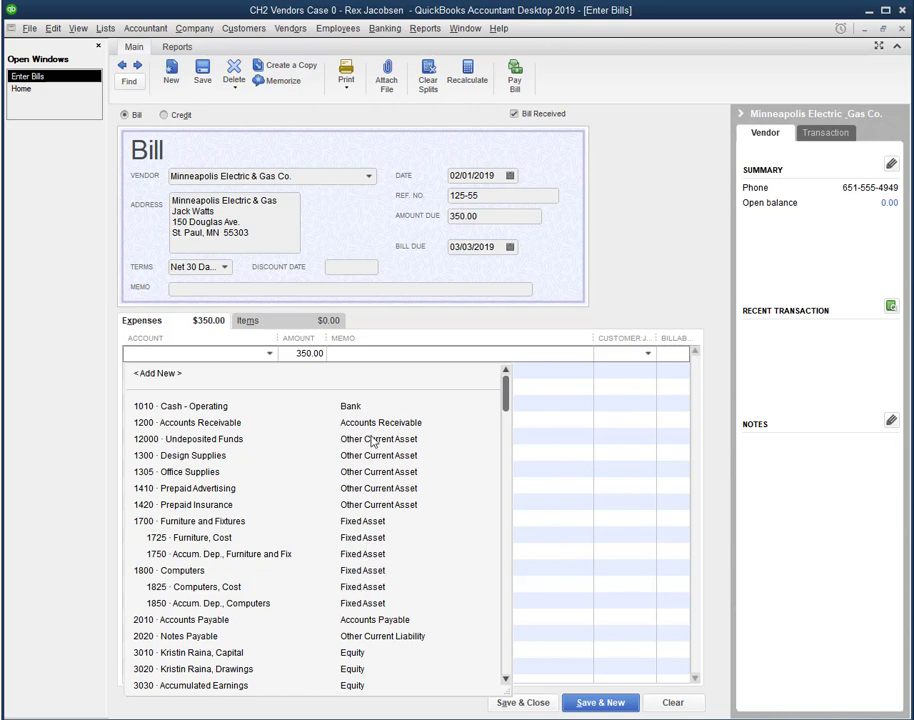
pyautogui.scroll(-3, 371, 442)
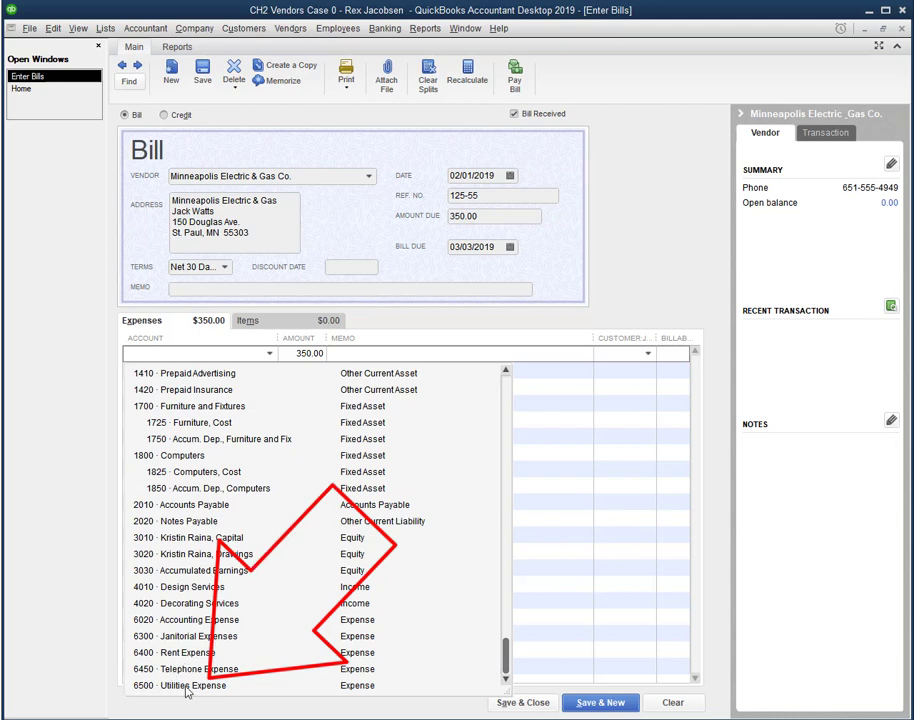
# Assign the expense line to 6500 · Utilities Expense and save the bill, keeping it open.
pyautogui.click(147, 355)
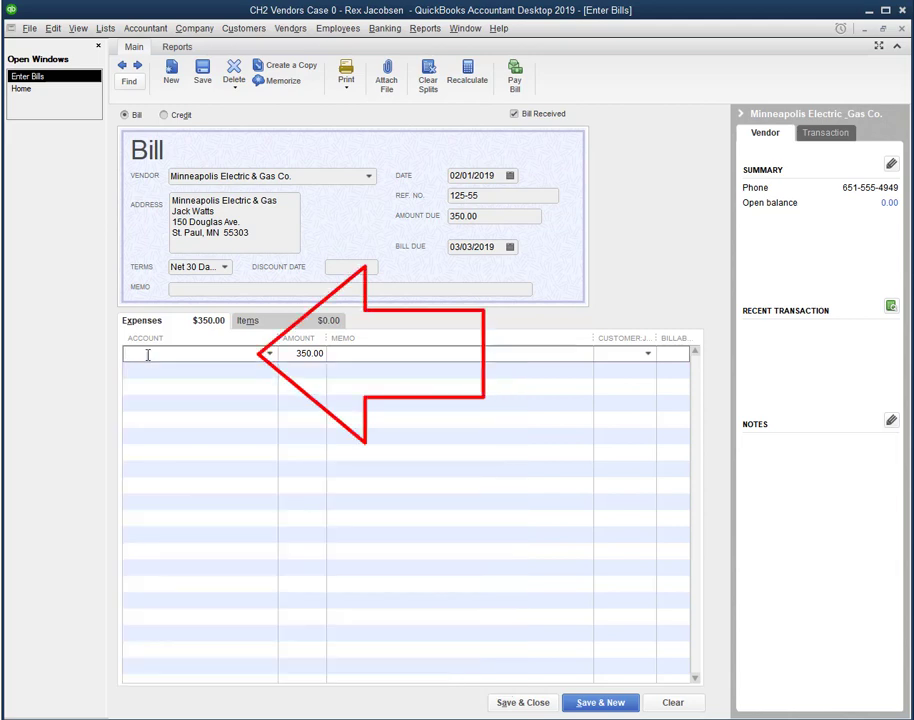
pyautogui.write('ut')
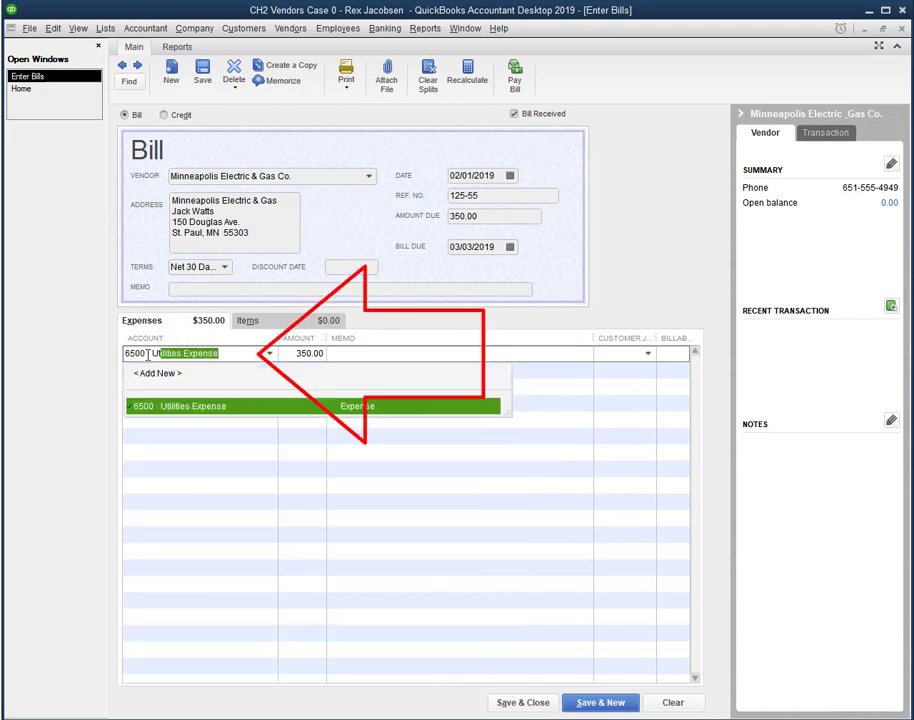
pyautogui.press('Tab')
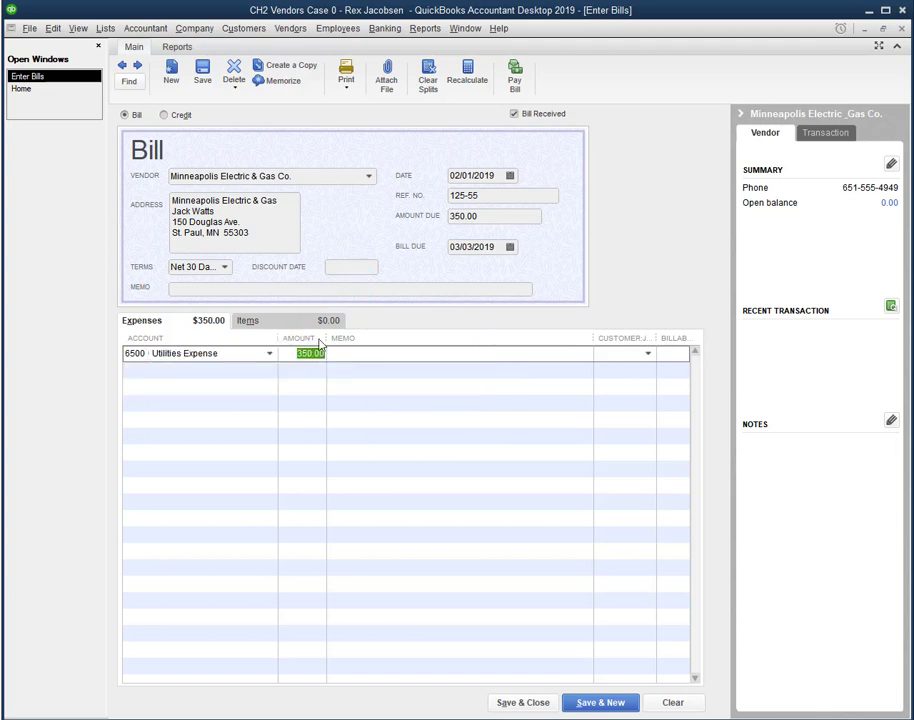
pyautogui.click(203, 75)
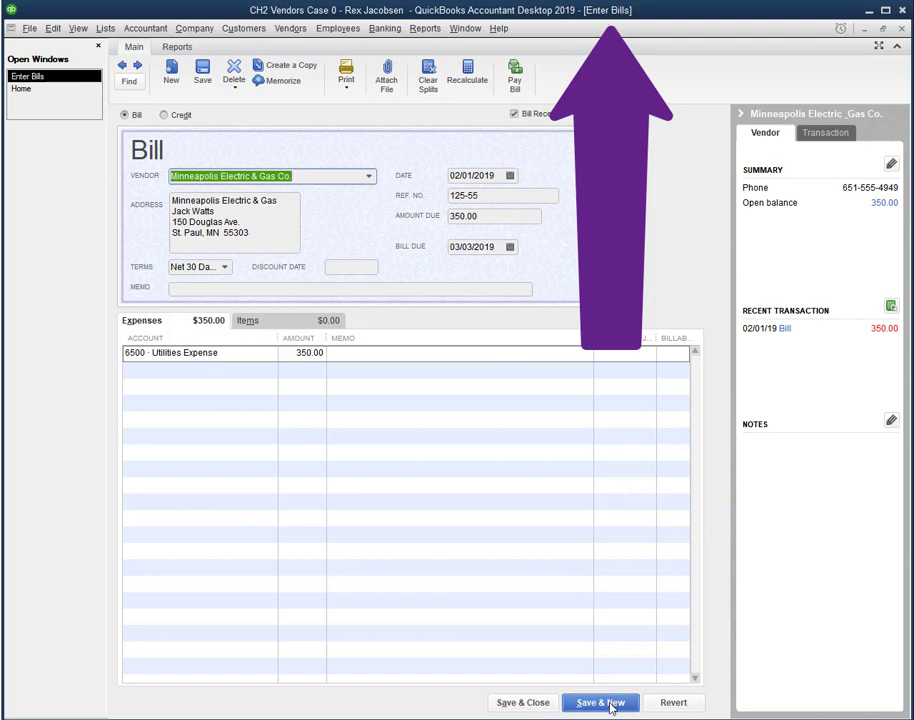
pyautogui.click(202, 72)
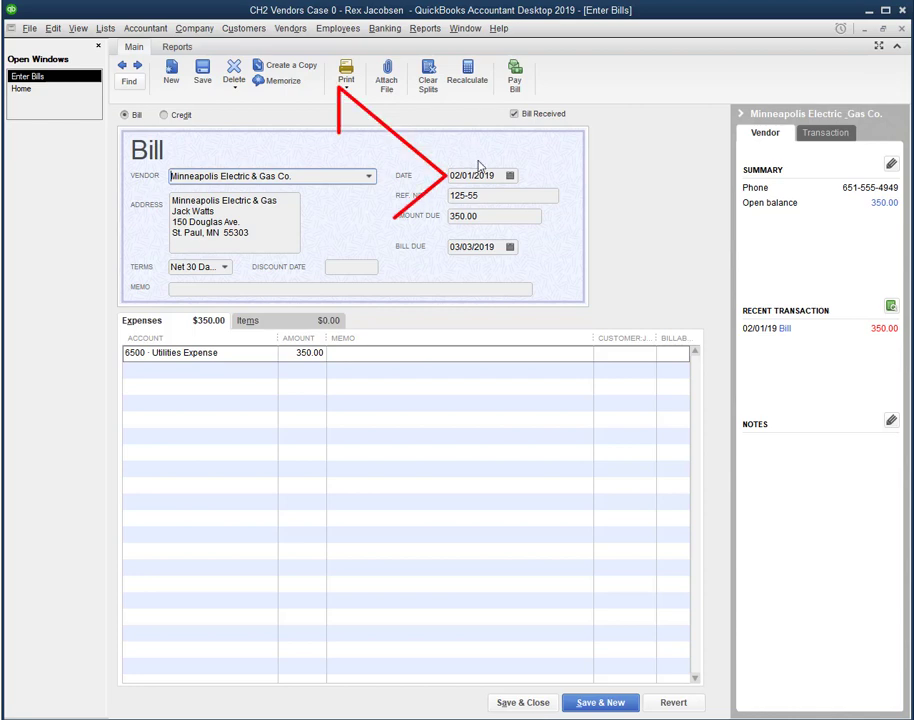
# Check the saved bill's date, open the Journal report, and compare its date range with the Feb. 1, 2019 transaction text.
pyautogui.moveTo(494, 175); pyautogui.dragTo(405, 170)
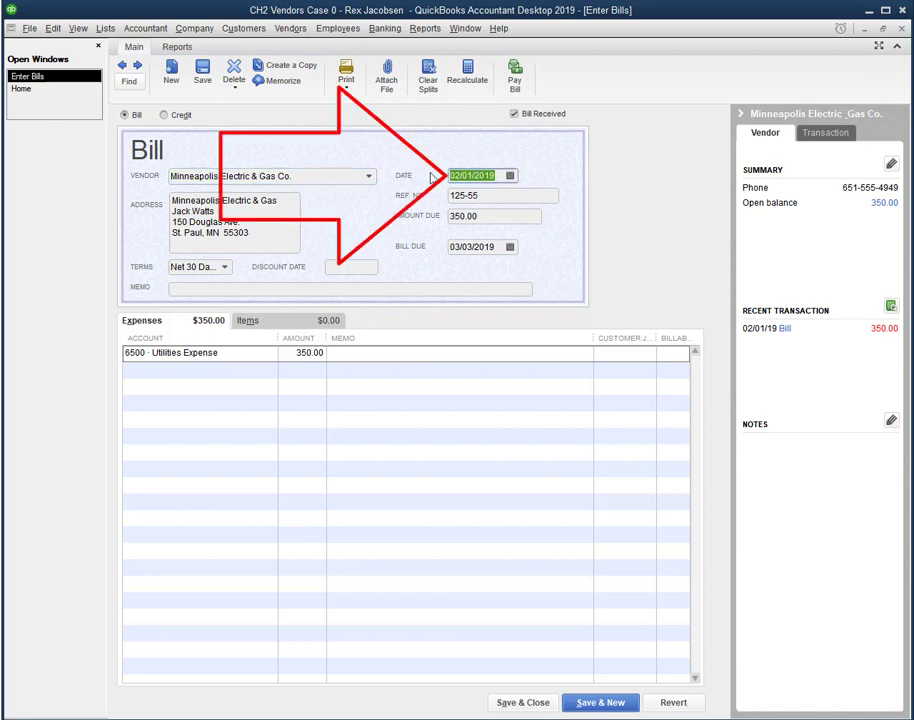
pyautogui.click(424, 28)
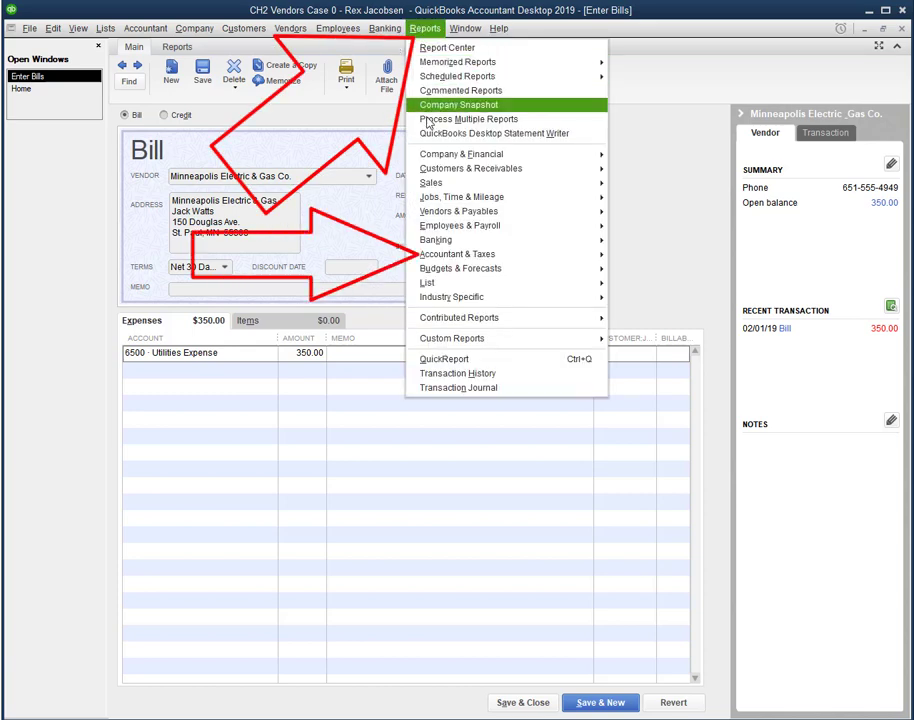
pyautogui.moveTo(428, 259)
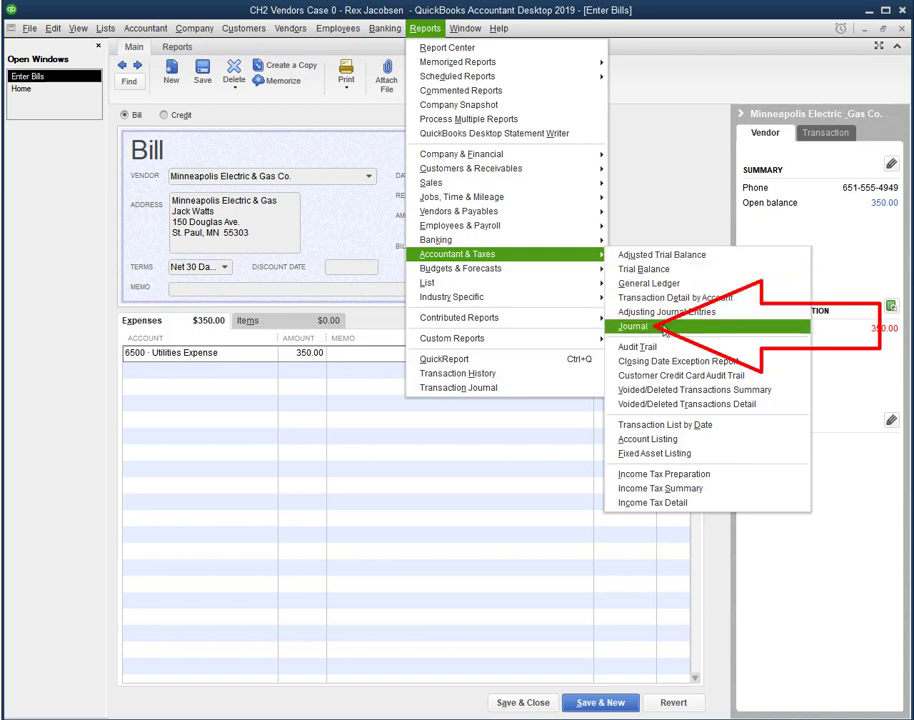
pyautogui.click(664, 331)
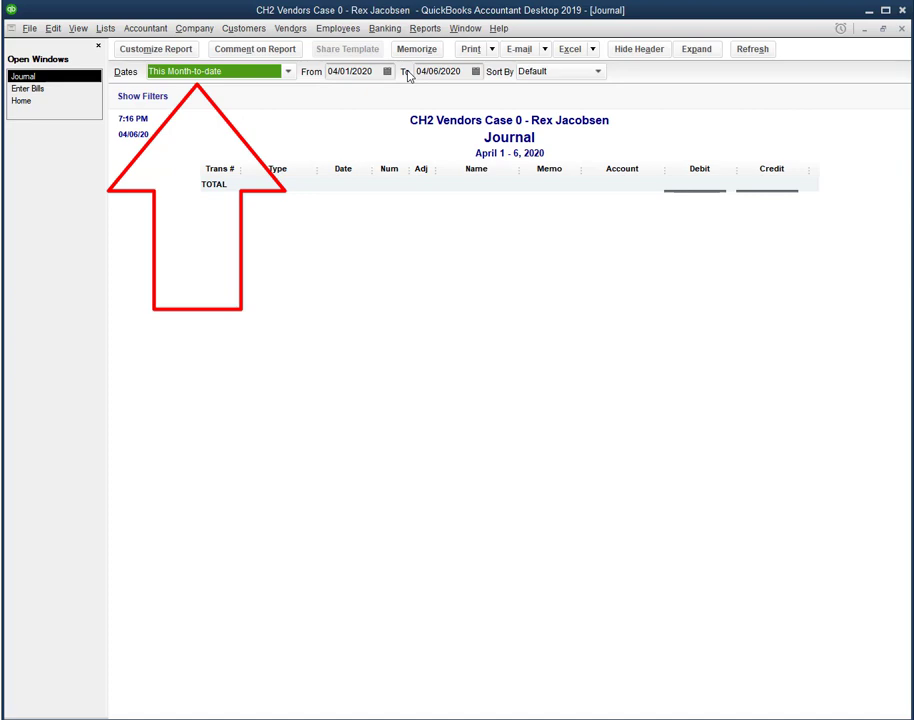
pyautogui.moveTo(402, 717); pyautogui.dragTo(396, 296)
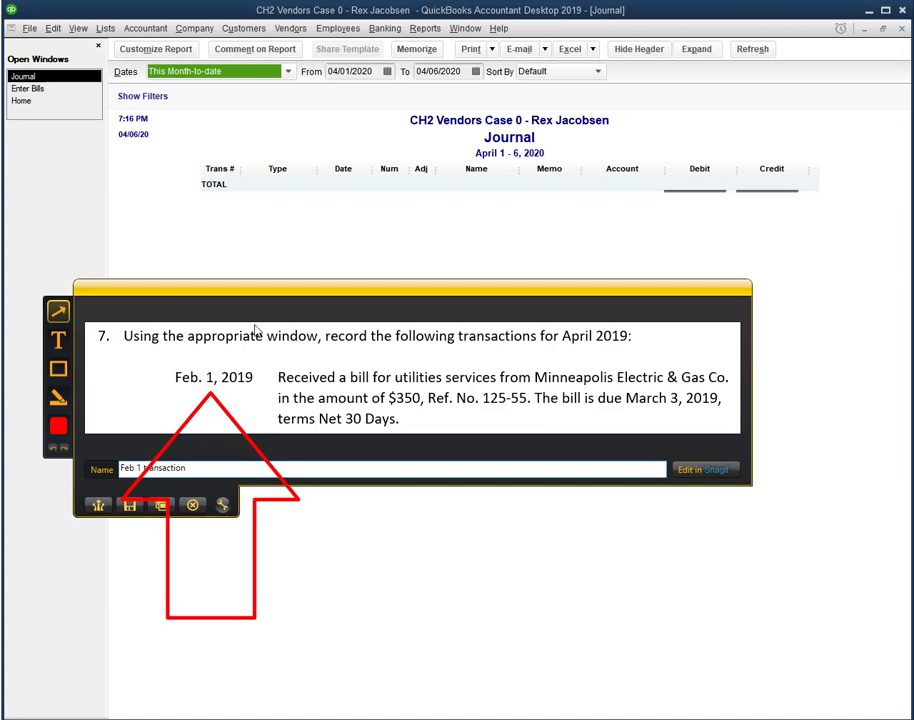
pyautogui.moveTo(291, 296); pyautogui.dragTo(316, 718)
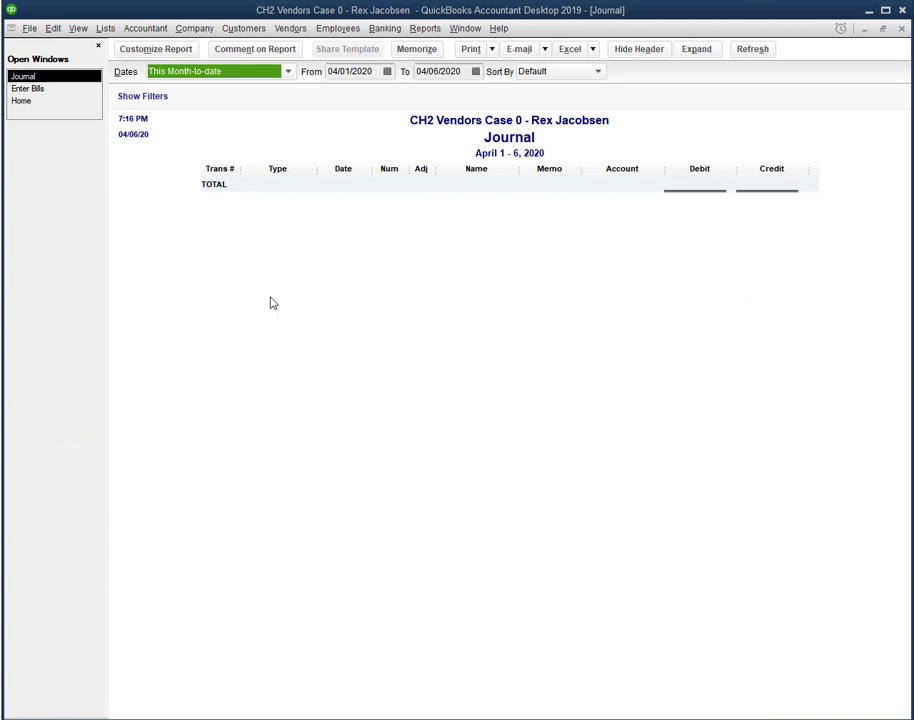
# Set the Journal report's date range from 02/01/2019 to 02/01/2019 and update the report.
pyautogui.click(238, 72)
pyautogui.press('Tab')
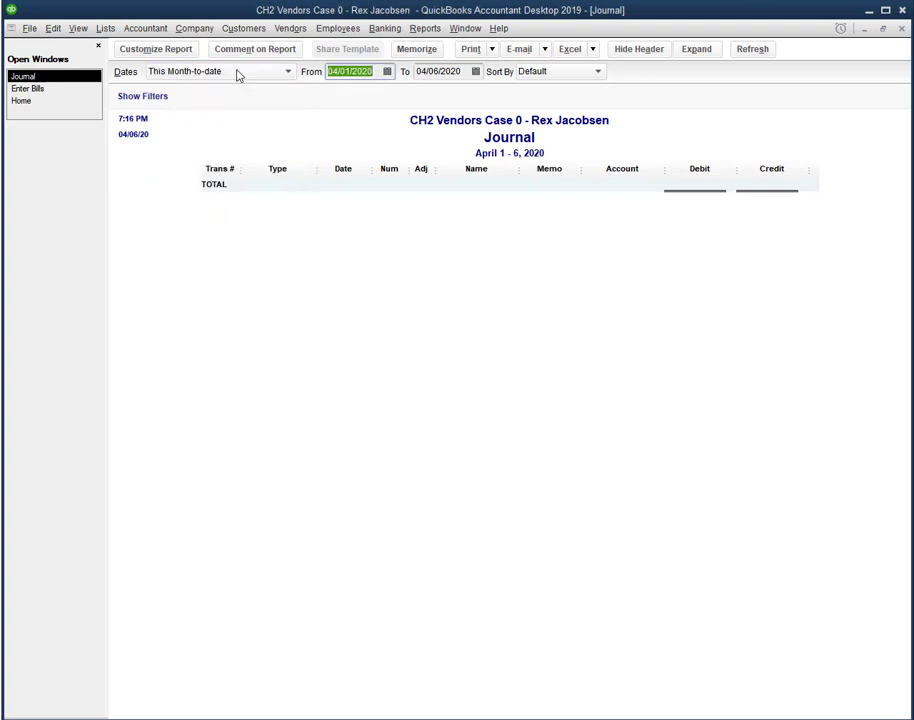
pyautogui.write('0')
pyautogui.write('2/01/2019')
pyautogui.press('Tab')
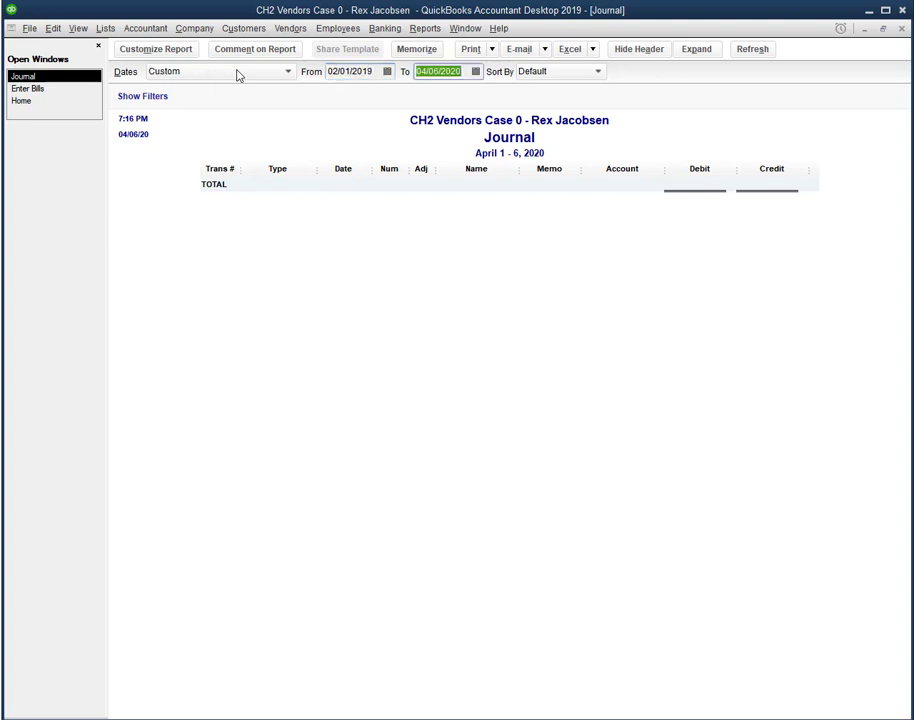
pyautogui.write('020119')
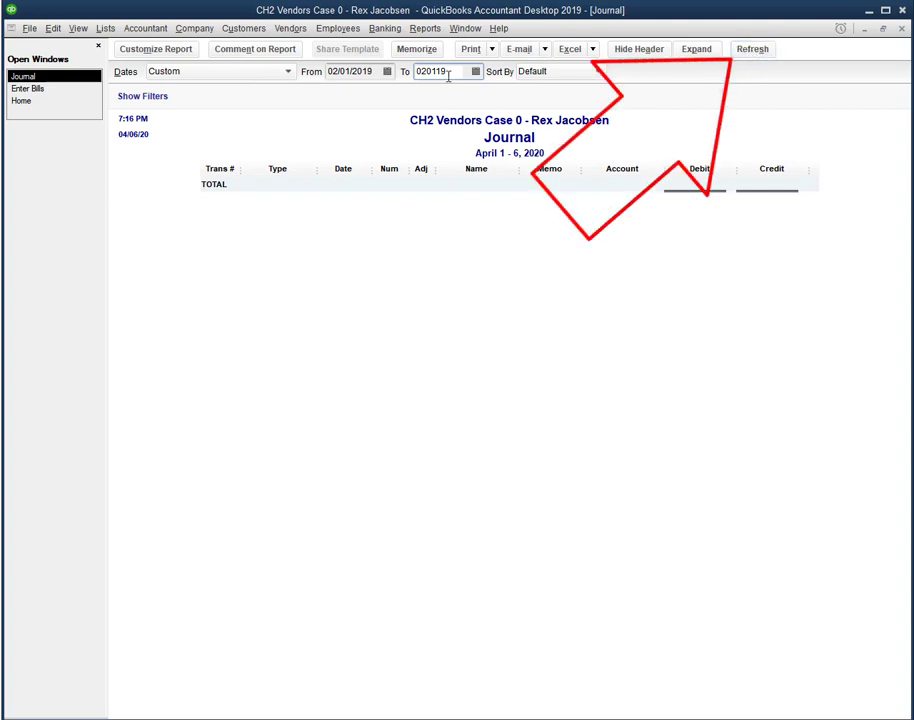
pyautogui.press('Tab')
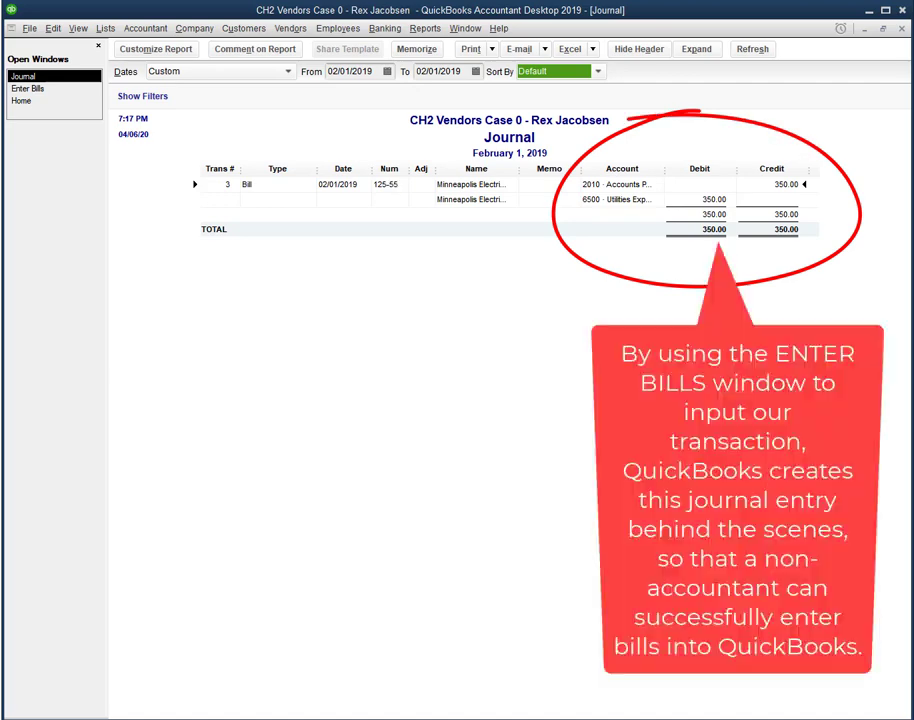
# Compare the bill's journal entry with the Enter Bills box of the flowchart in Bill Processing Steps.docx, and return to the report.
pyautogui.moveTo(0, 440); pyautogui.dragTo(287, 42)
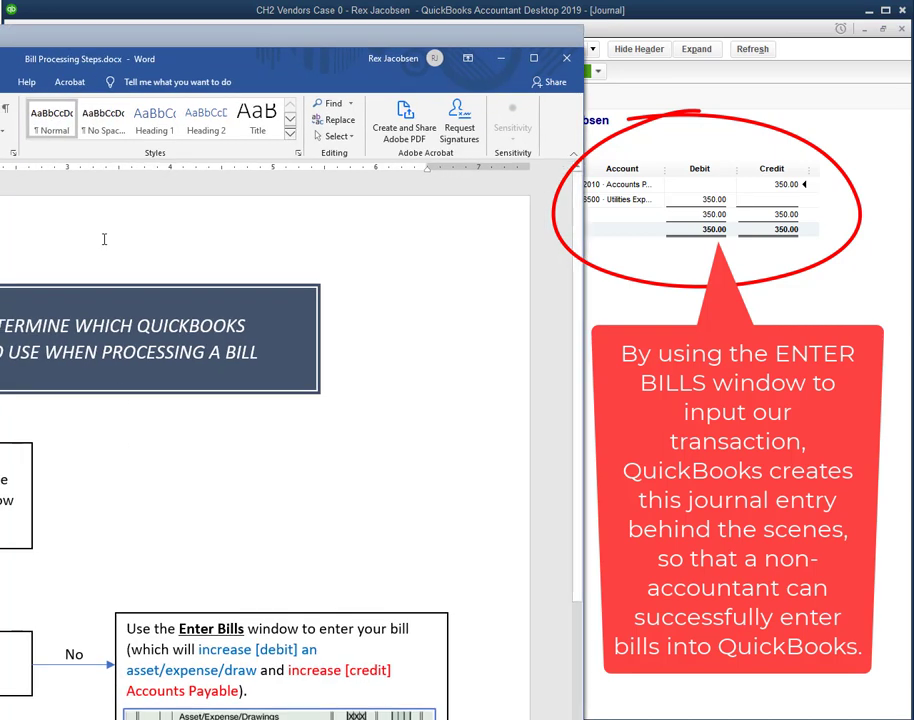
pyautogui.moveTo(88, 38); pyautogui.dragTo(88, 19)
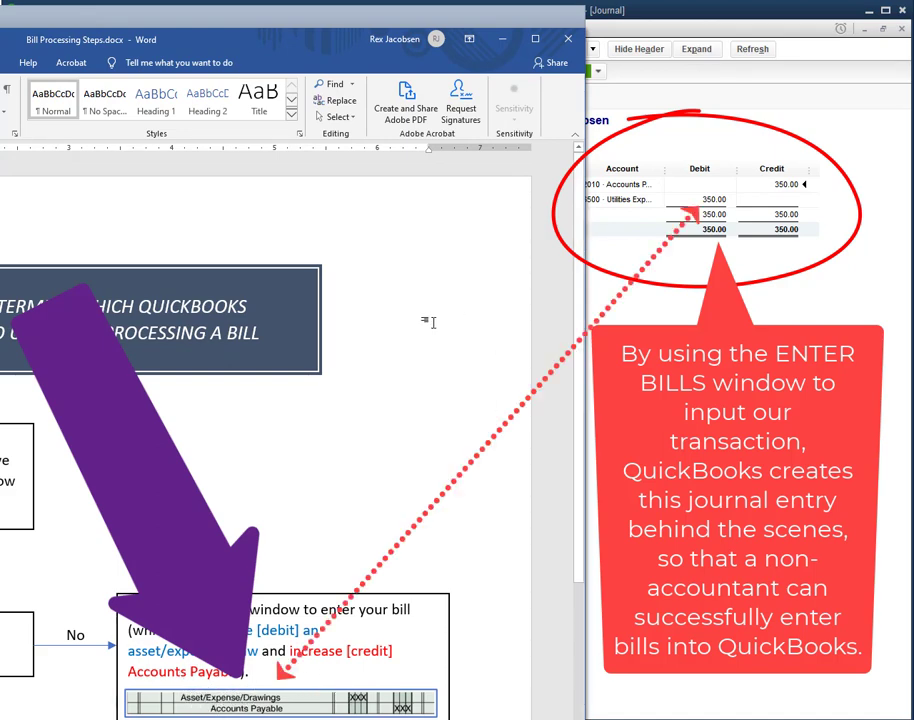
pyautogui.moveTo(420, 22); pyautogui.dragTo(0, 60)
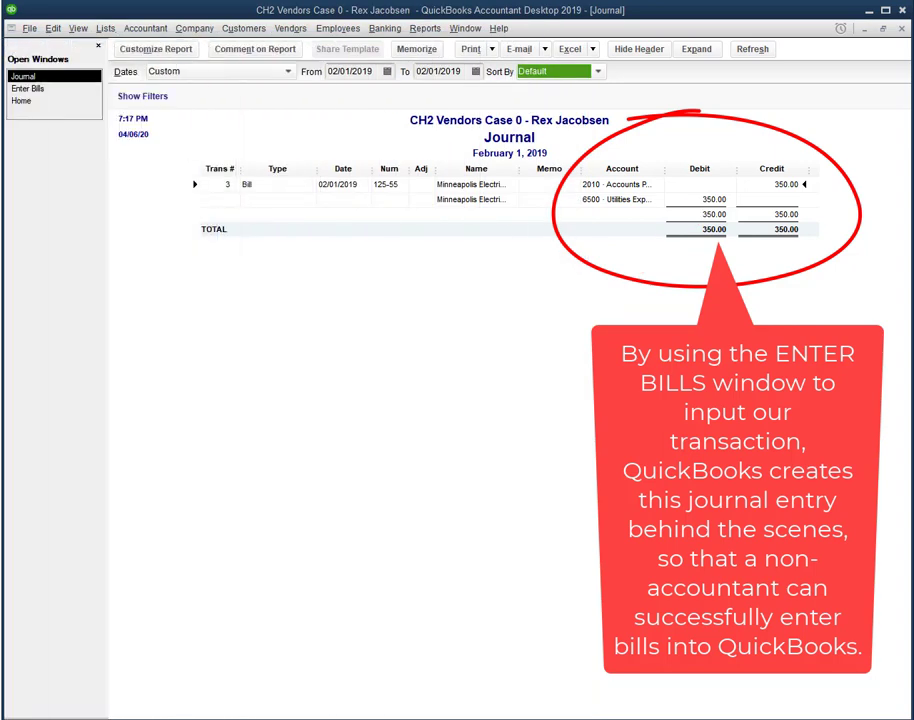
# Widen the Journal report's Account column so the full account names fit.
pyautogui.click(666, 174)
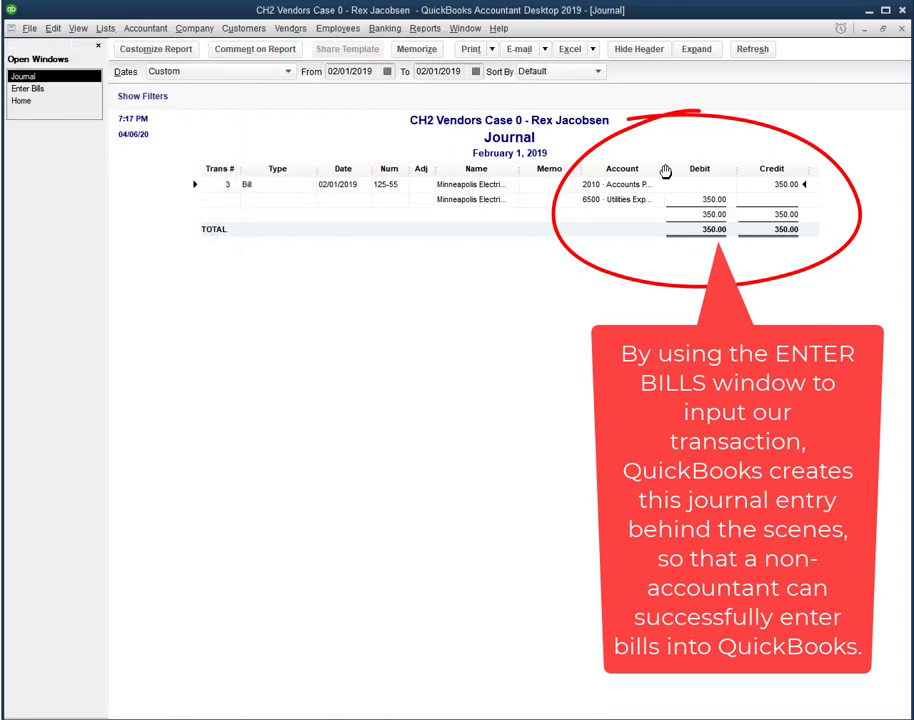
pyautogui.moveTo(666, 172); pyautogui.dragTo(709, 171)
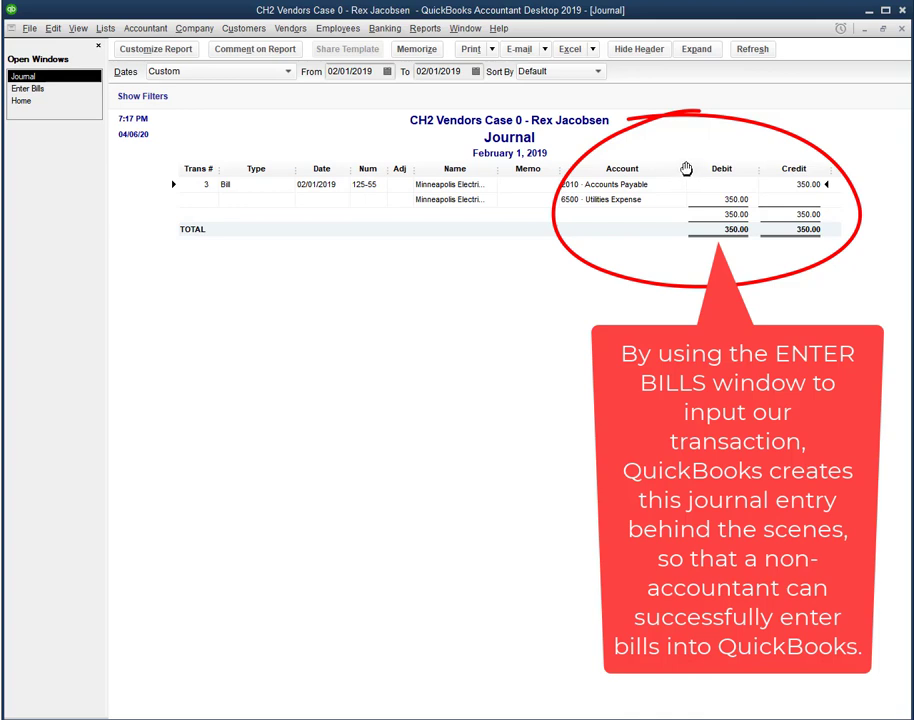
pyautogui.moveTo(686, 169); pyautogui.dragTo(665, 165)
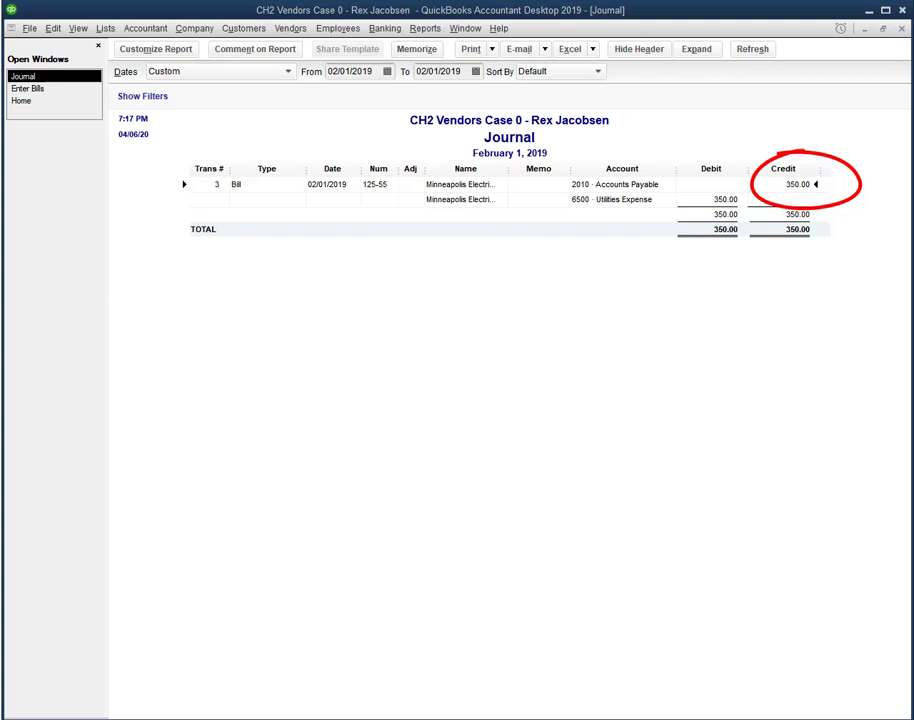
pyautogui.moveTo(312, 716); pyautogui.dragTo(337, 330)
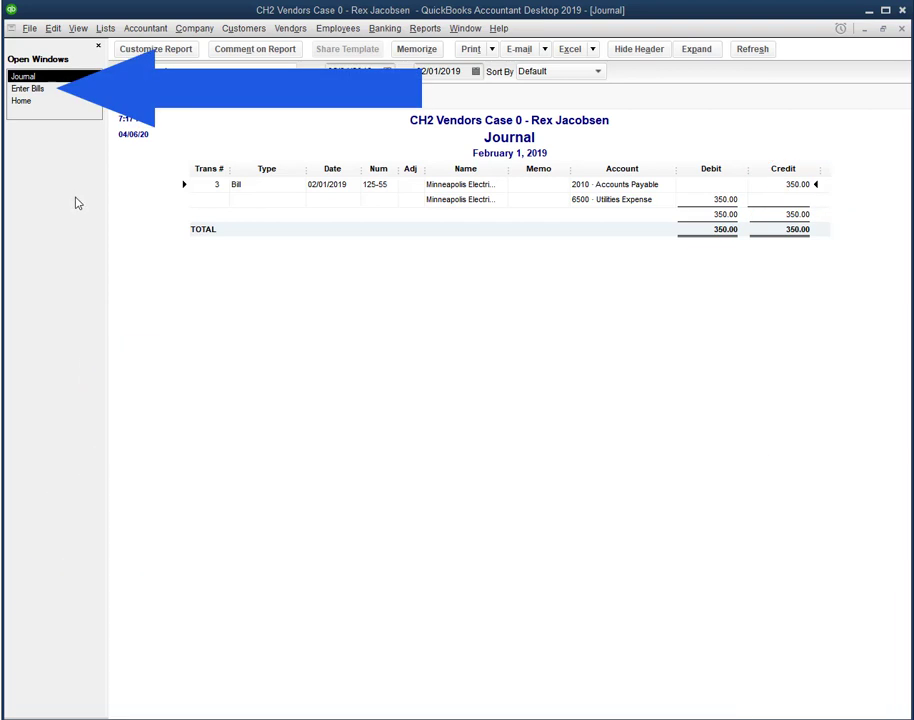
# Return to the entered bill and review its amount due, expense line amount and 6500 · Utilities Expense account against the journal entry.
pyautogui.click(43, 92)
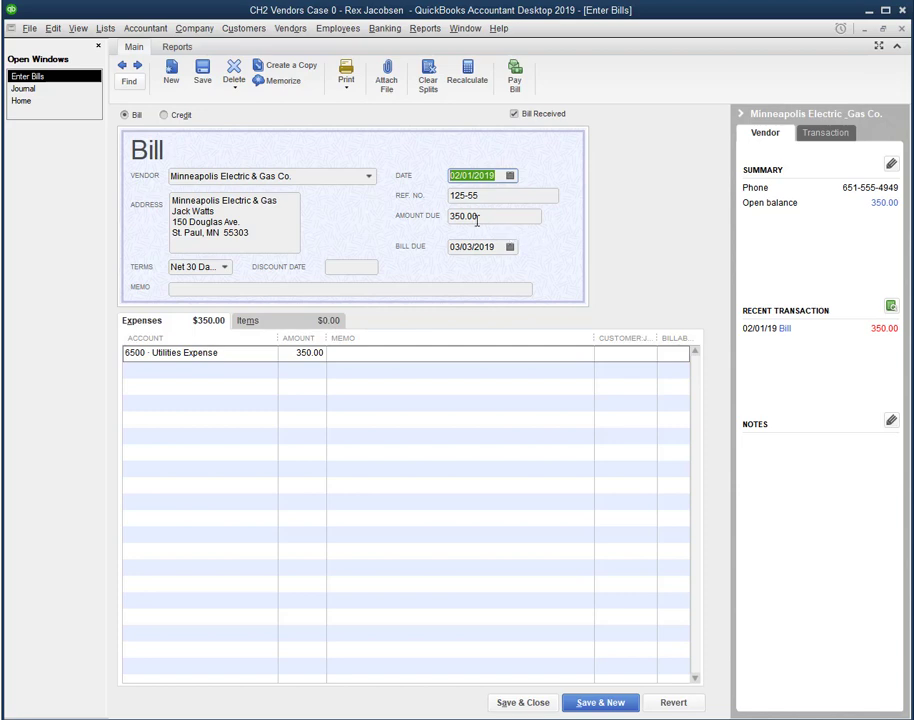
pyautogui.click(489, 216)
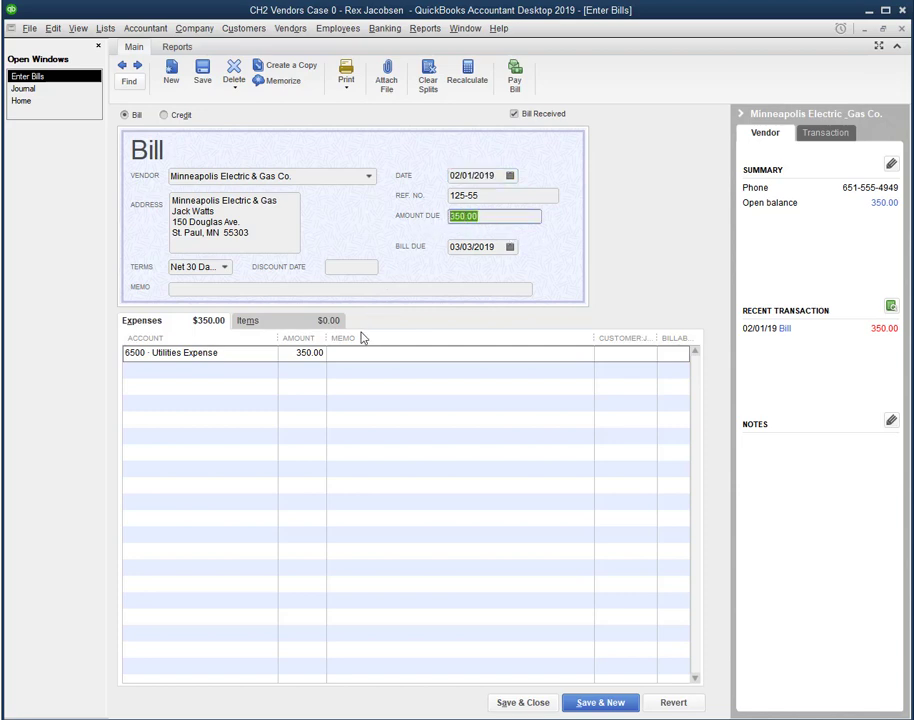
pyautogui.moveTo(293, 354); pyautogui.dragTo(322, 355)
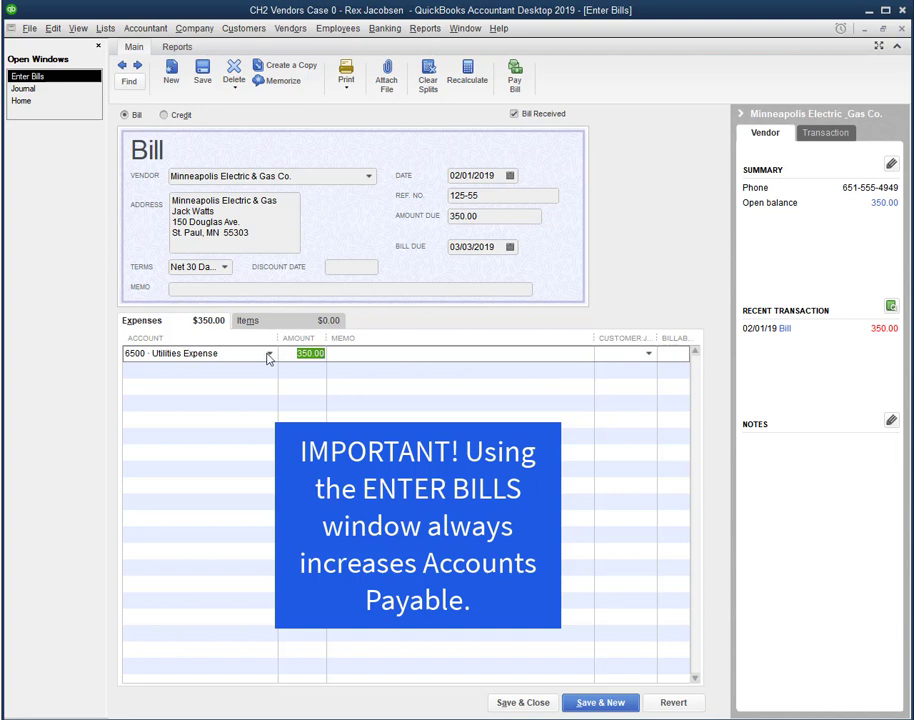
pyautogui.click(250, 358)
pyautogui.moveTo(243, 353); pyautogui.dragTo(124, 353)
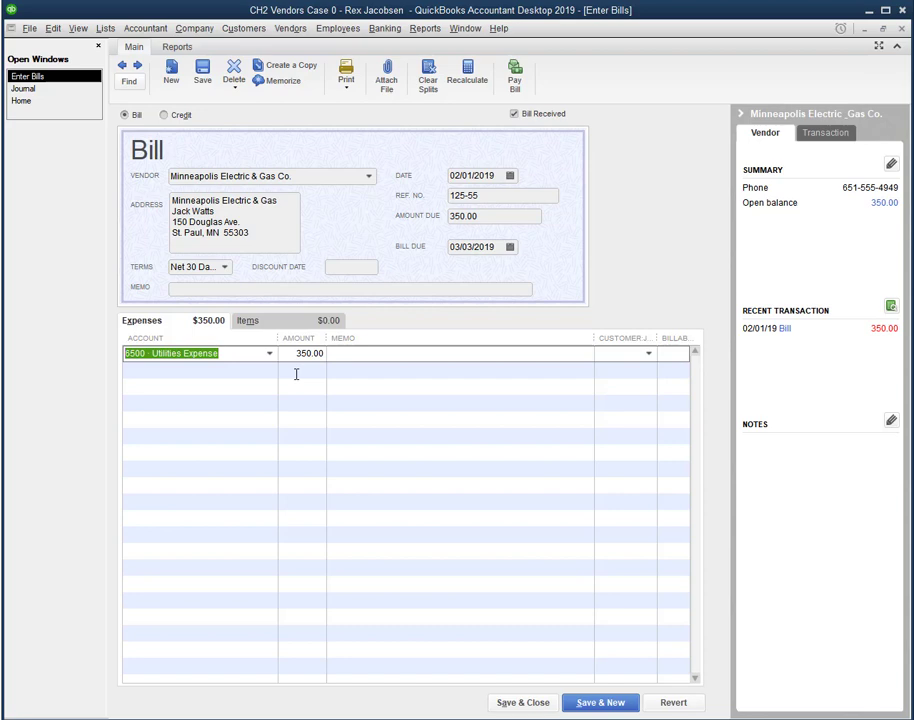
# Save and close the utilities bill, and close the Journal report to return to the home page.
pyautogui.click(531, 706)
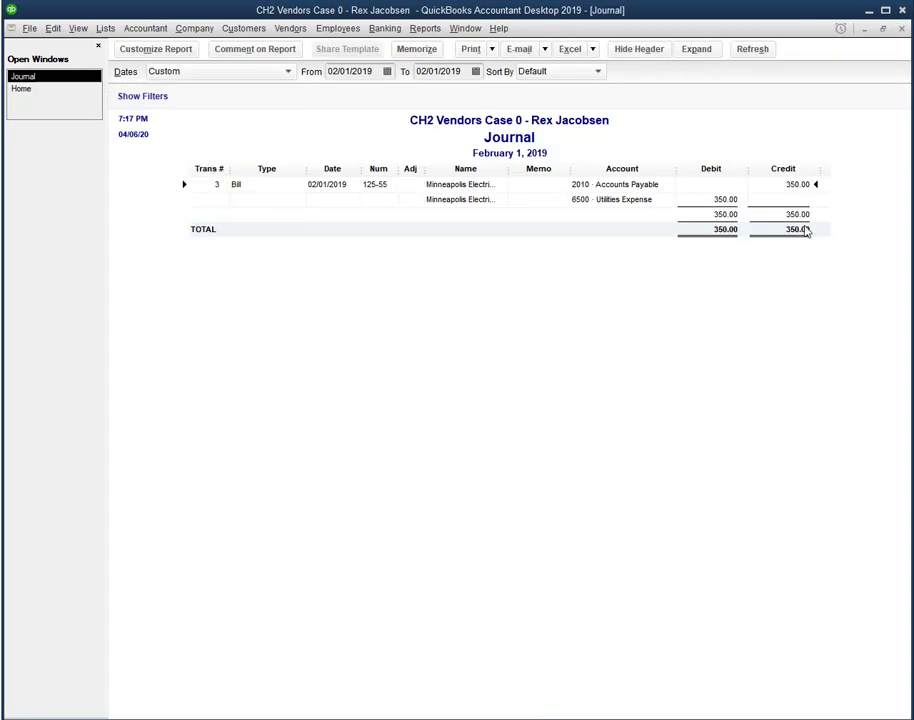
pyautogui.click(902, 29)
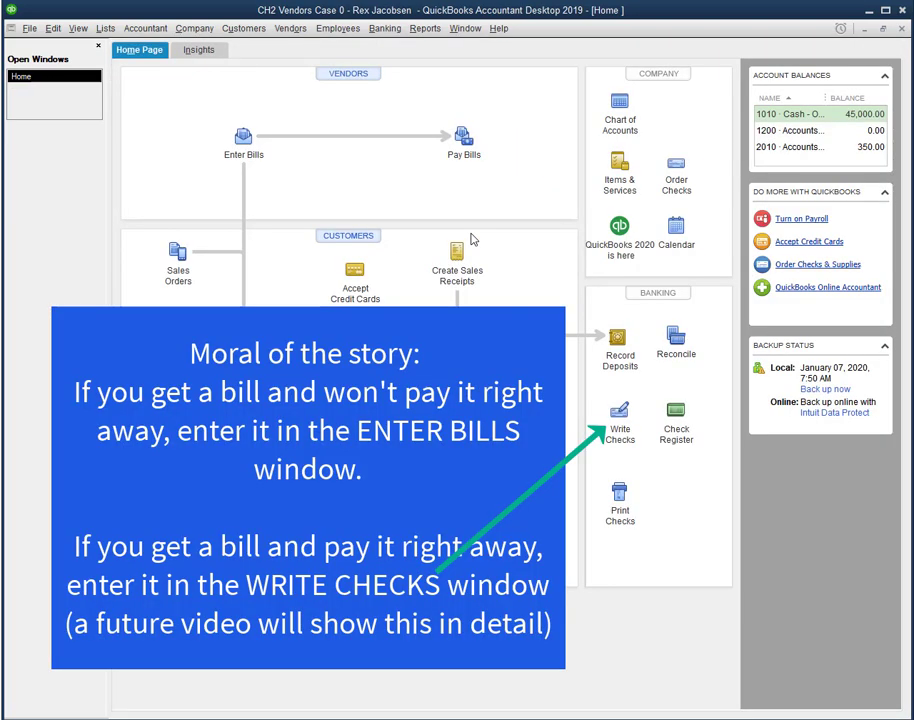